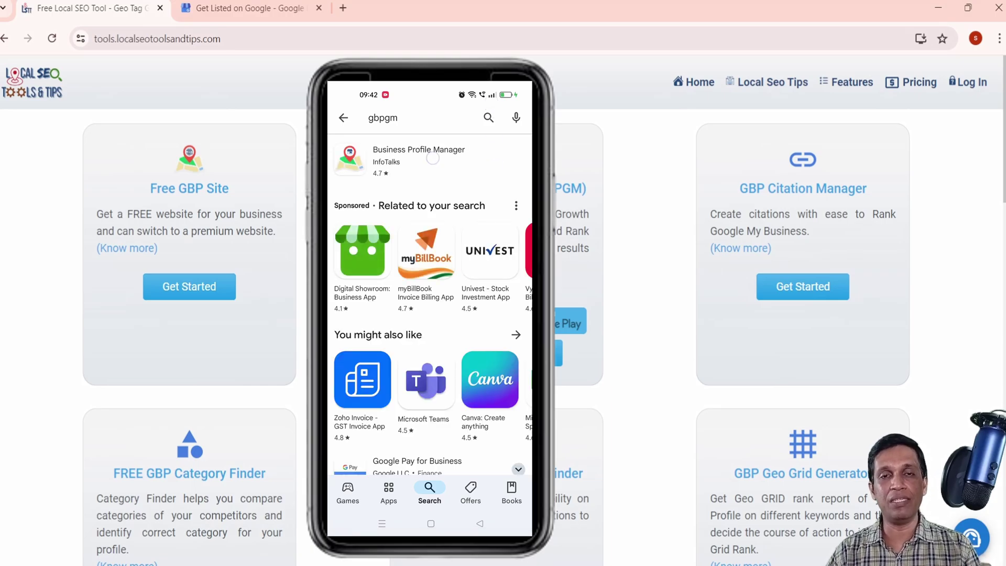
Open the Business Profile Manager app by InfoTalks from the search results and install it.
{"action": "left_click", "coordinate": [432, 158]}
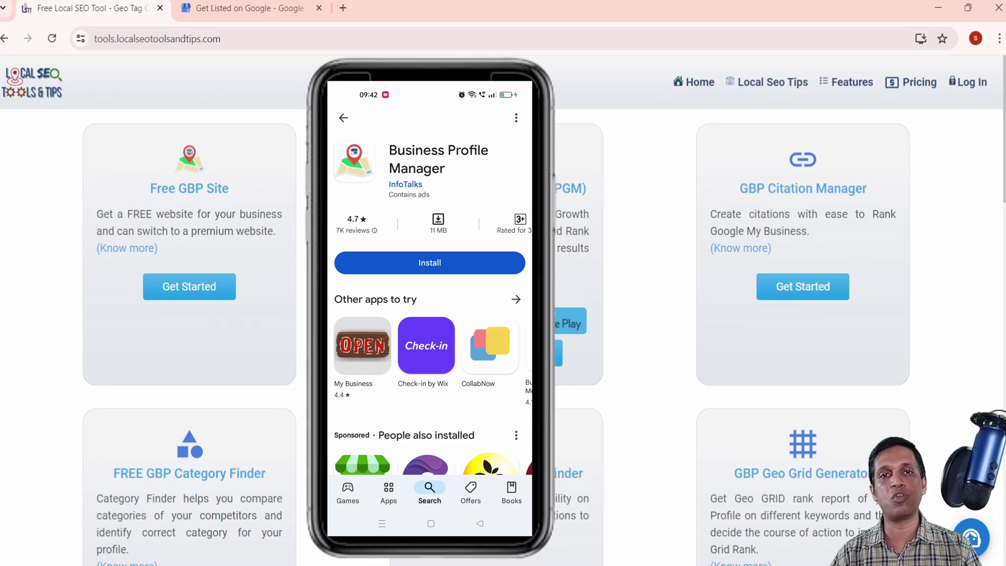
{"action": "left_click", "coordinate": [469, 261]}
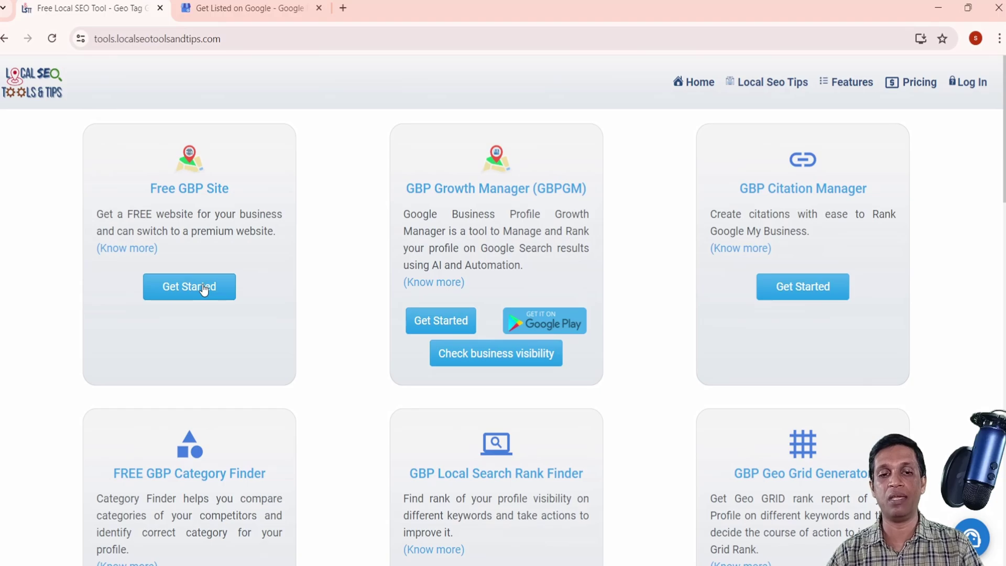
Search Google in a new browser tab for "digital marketing company in lucknow".
{"action": "left_click", "coordinate": [343, 8]}
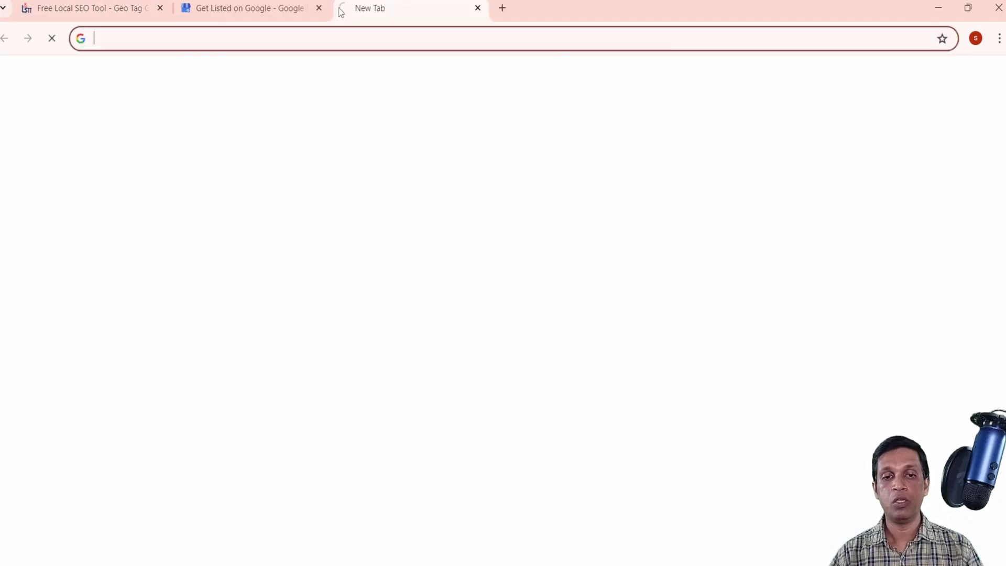
{"action": "type", "text": "goo"}
{"action": "key", "text": "Return"}
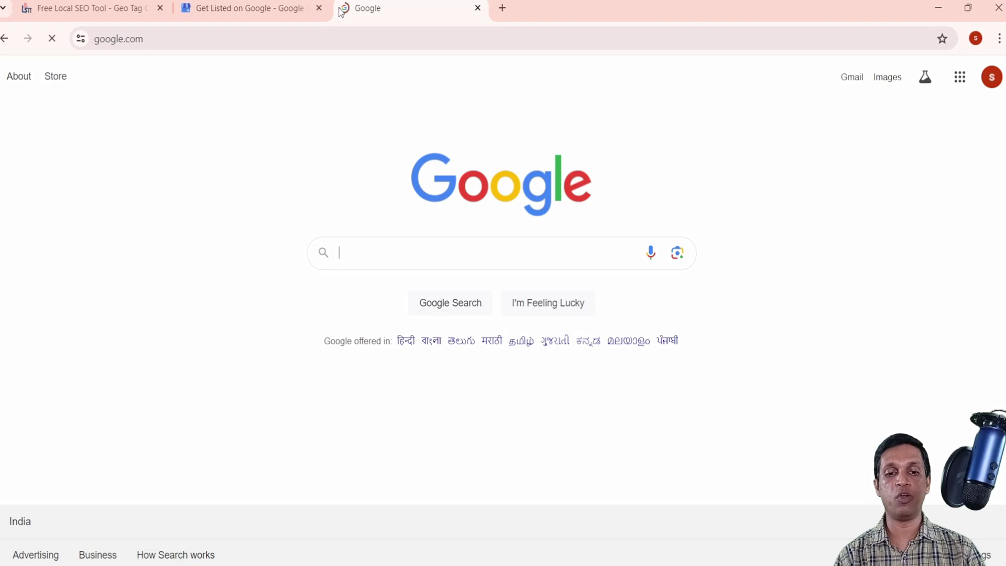
{"action": "type", "text": "digitak"}
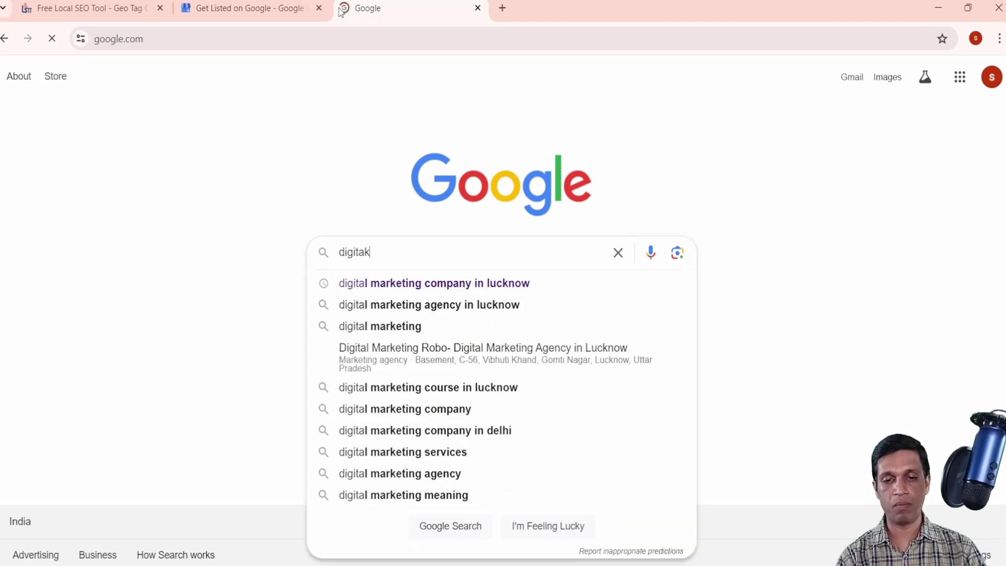
{"action": "key", "text": "BackSpace"}
{"action": "key", "text": "BackSpace"}
{"action": "type", "text": "al mar"}
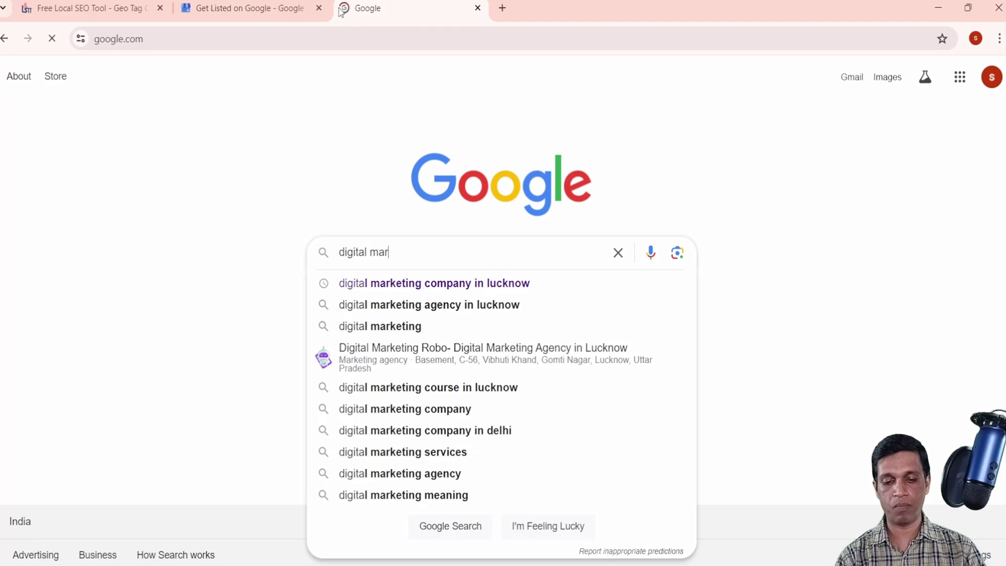
{"action": "type", "text": "ket"}
{"action": "key", "text": "Down"}
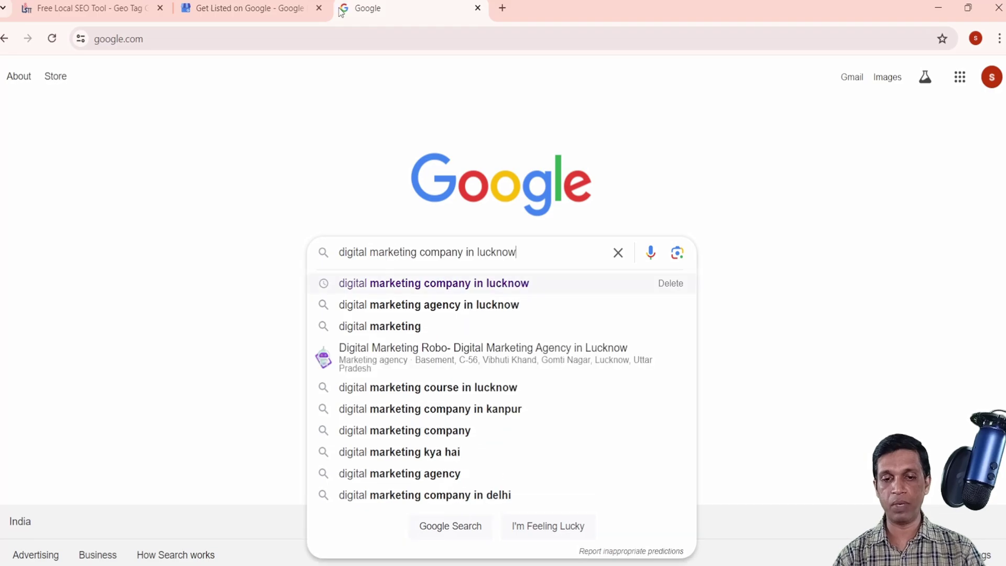
{"action": "key", "text": "Return"}
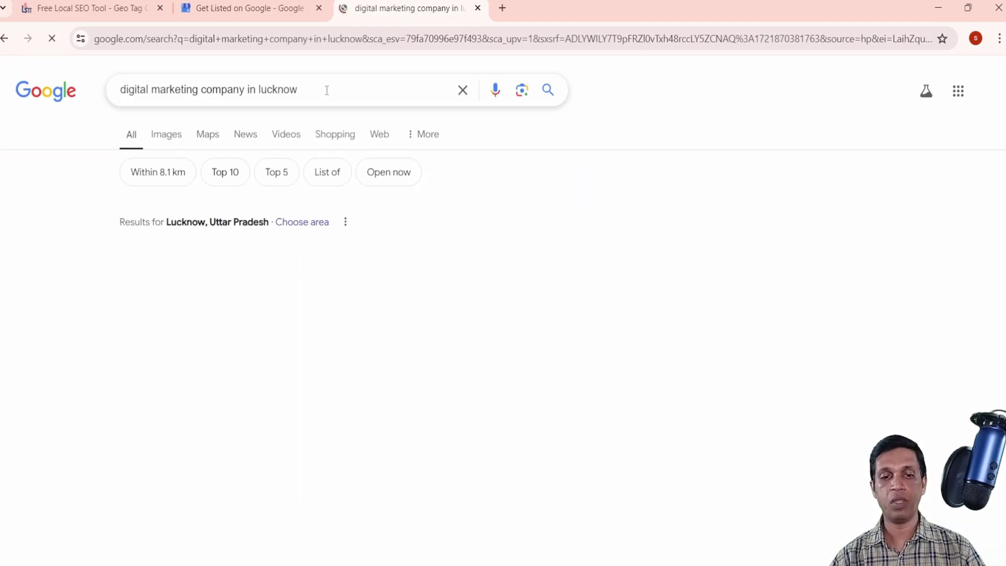
View the InfoTalks business profile in the Places results, and close the search tab.
{"action": "scroll", "coordinate": [289, 280], "scroll_direction": "down", "scroll_amount": 1}
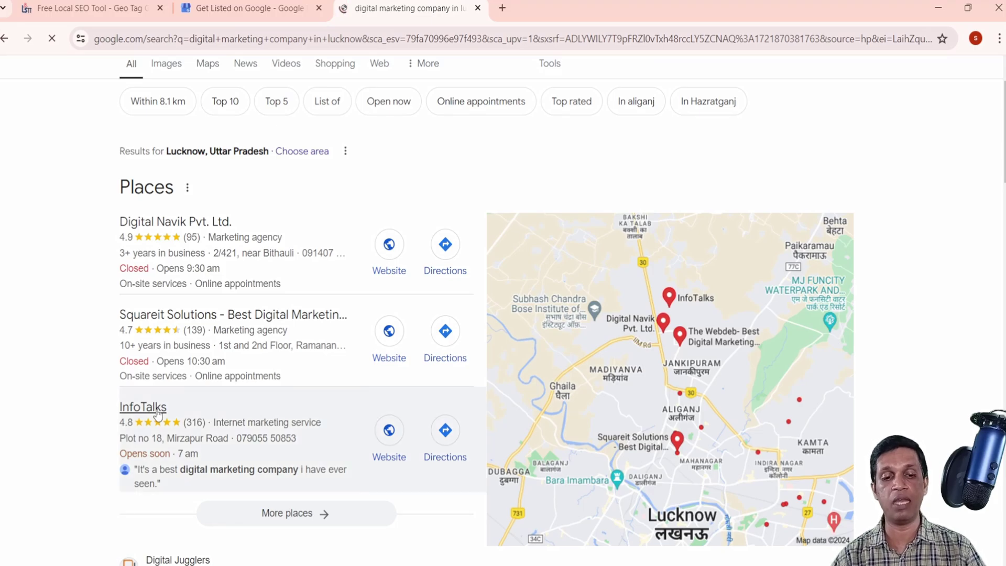
{"action": "left_click", "coordinate": [157, 412]}
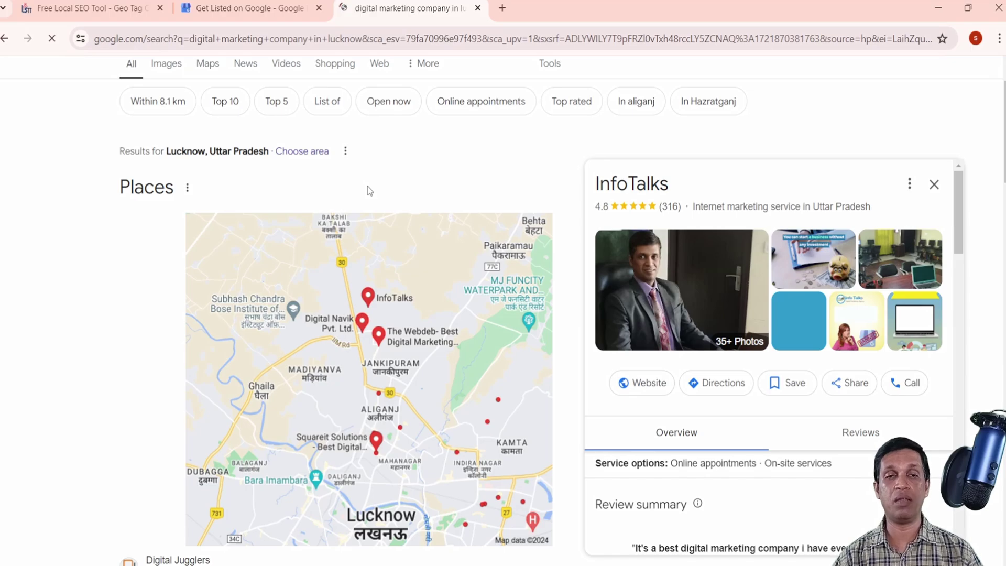
{"action": "left_click", "coordinate": [478, 8]}
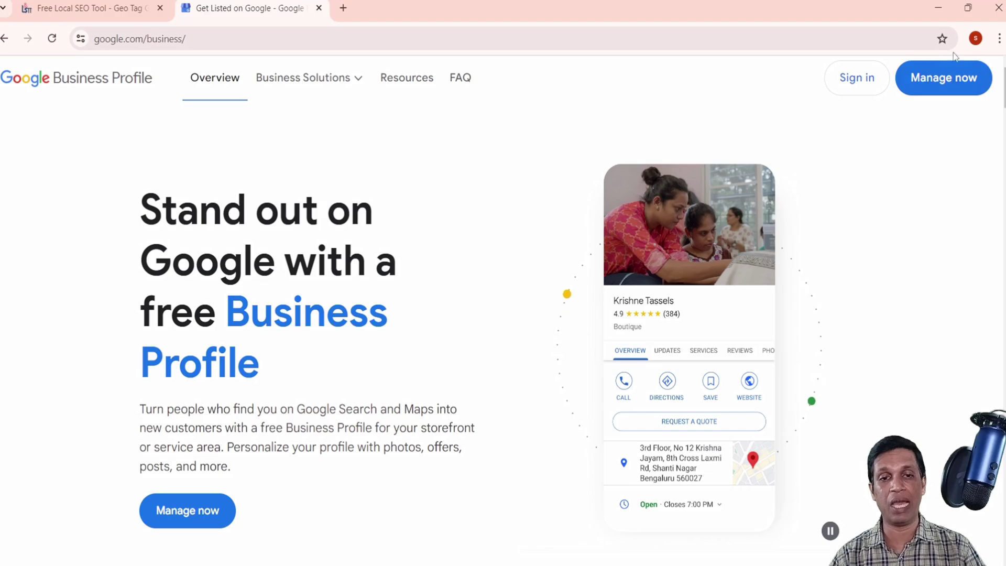
Go to sign in from the Google Business Profile page and choose a Google account for building the profile.
{"action": "left_click", "coordinate": [856, 94]}
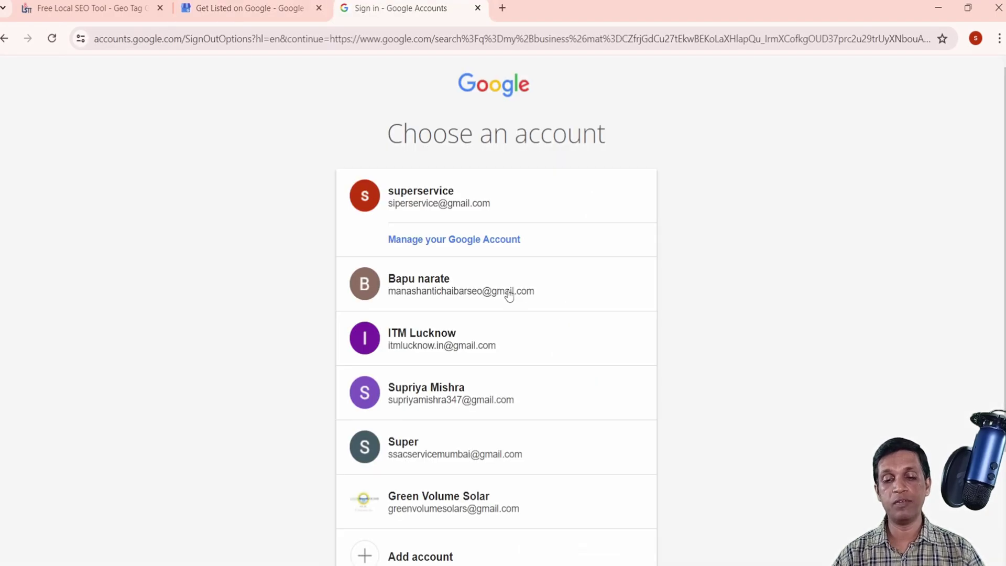
{"action": "left_click", "coordinate": [508, 295]}
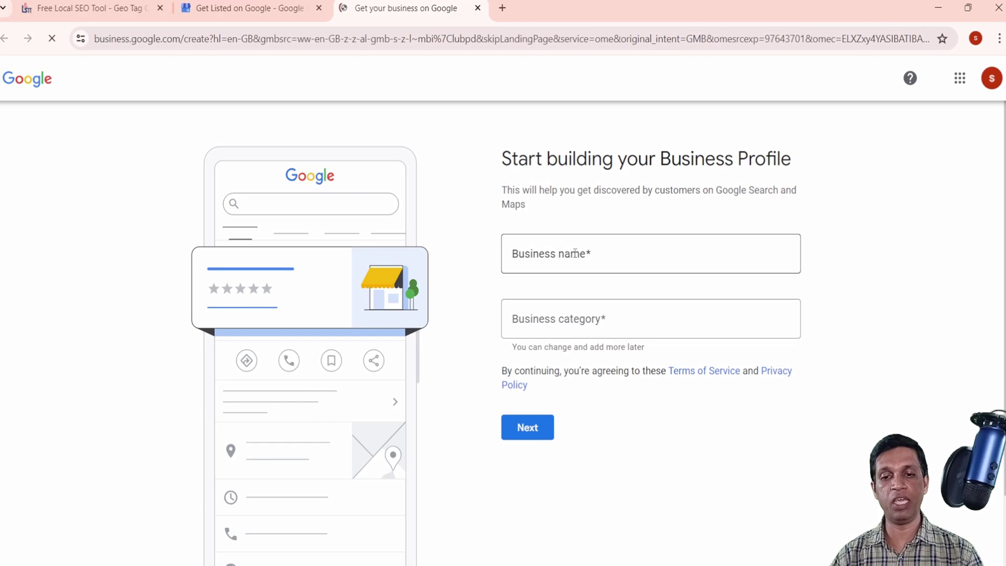
Enter abc as the business name, choose Restaurant as the business category, and continue.
{"action": "left_click", "coordinate": [575, 254]}
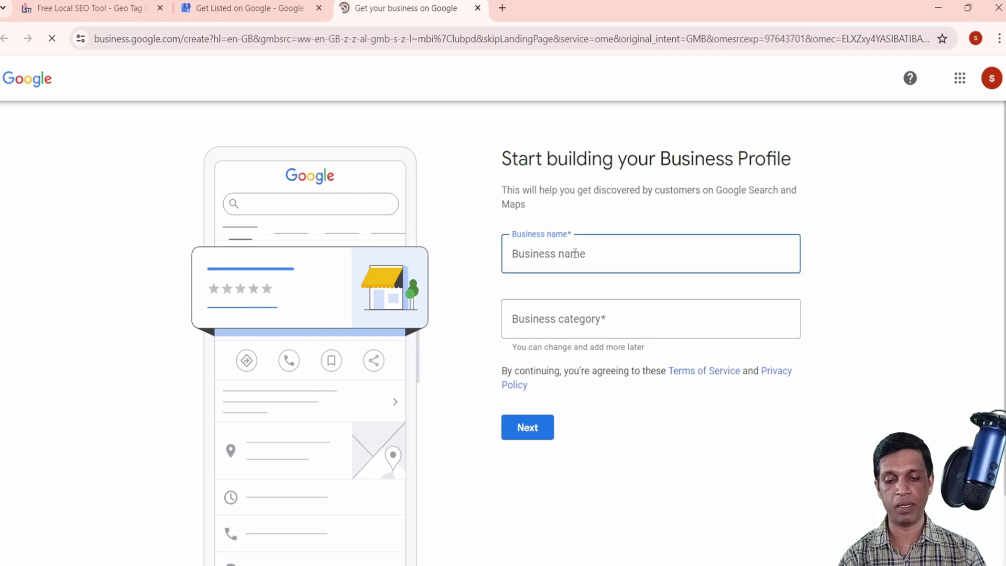
{"action": "type", "text": "abc"}
{"action": "left_click", "coordinate": [547, 331]}
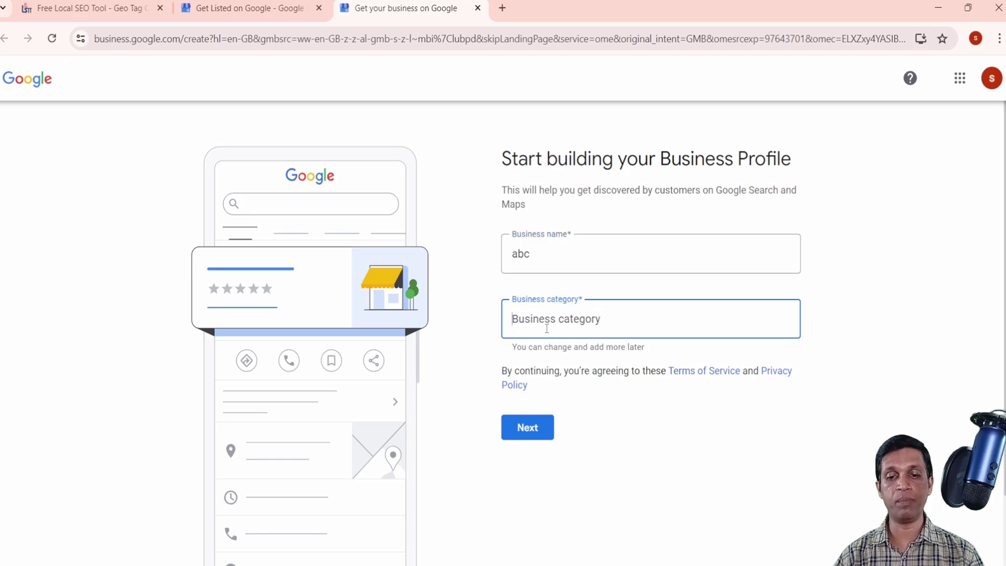
{"action": "type", "text": "re"}
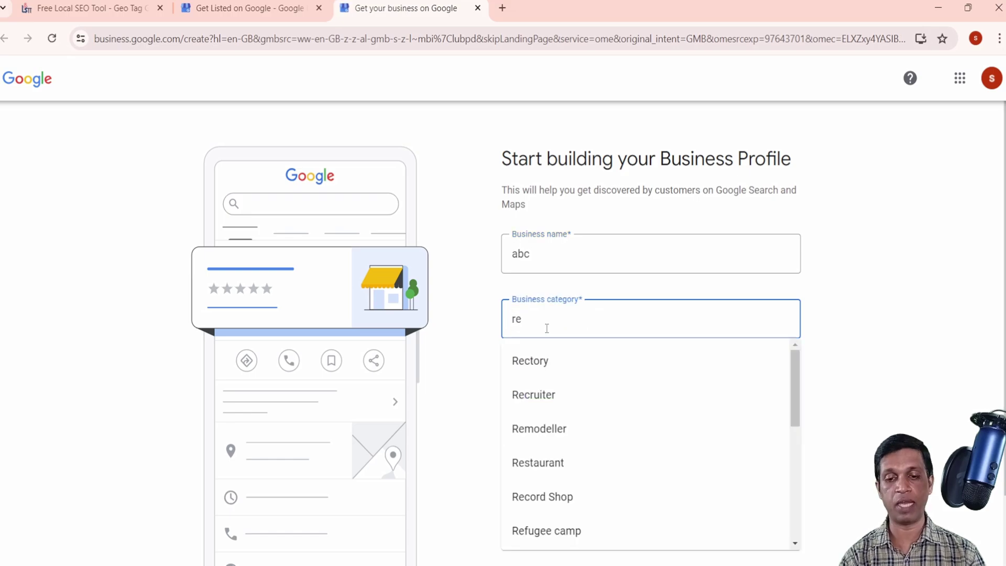
{"action": "type", "text": "s"}
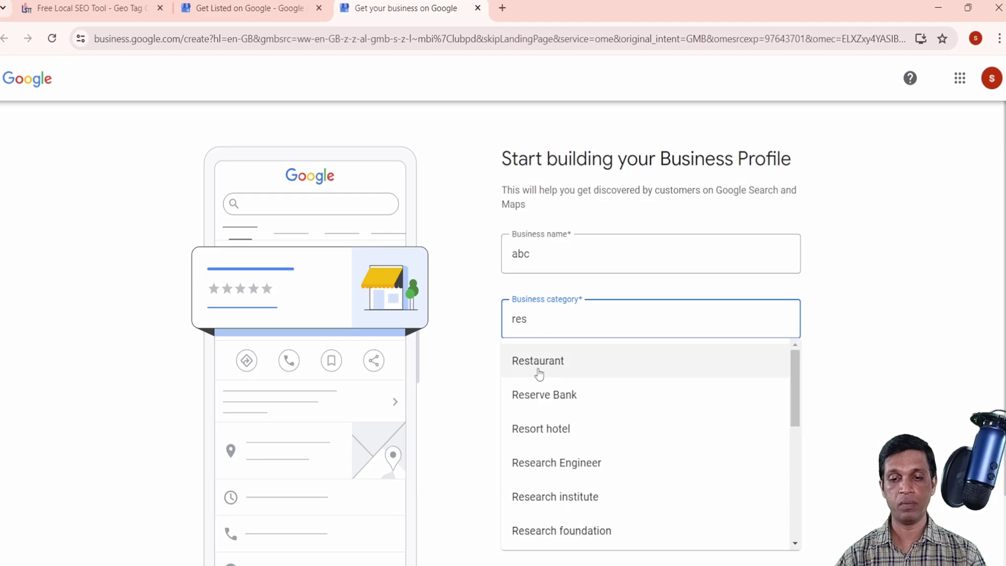
{"action": "left_click", "coordinate": [539, 374]}
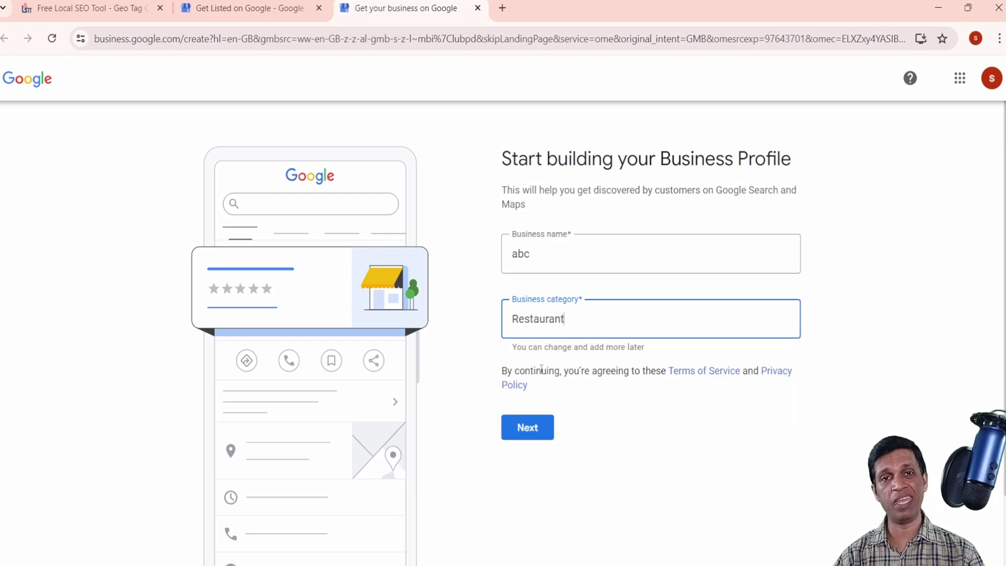
{"action": "left_click", "coordinate": [530, 429]}
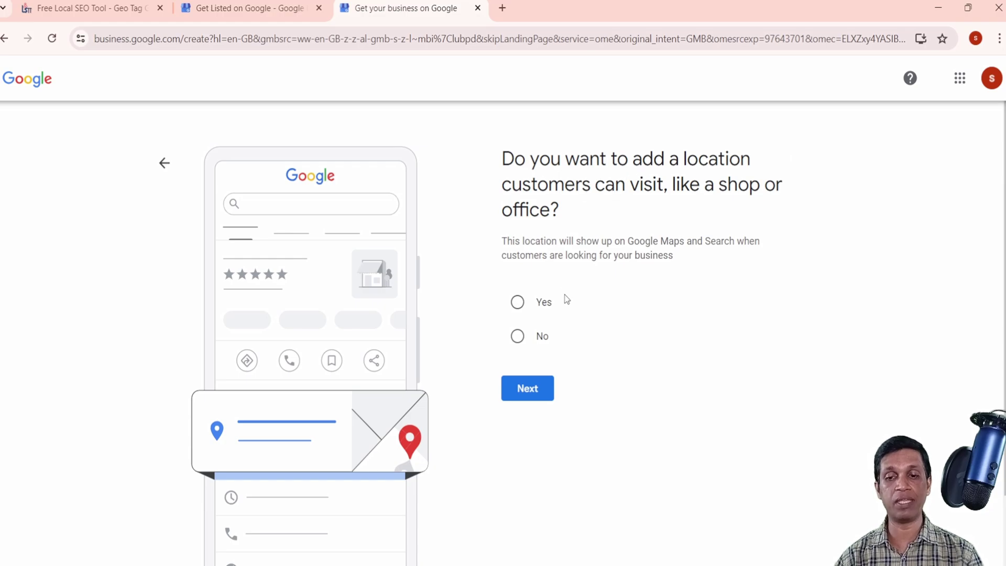
Answer Yes to adding a location customers can visit, and enter the business's street address, town and pincode.
{"action": "left_click", "coordinate": [520, 305]}
{"action": "left_click", "coordinate": [539, 388]}
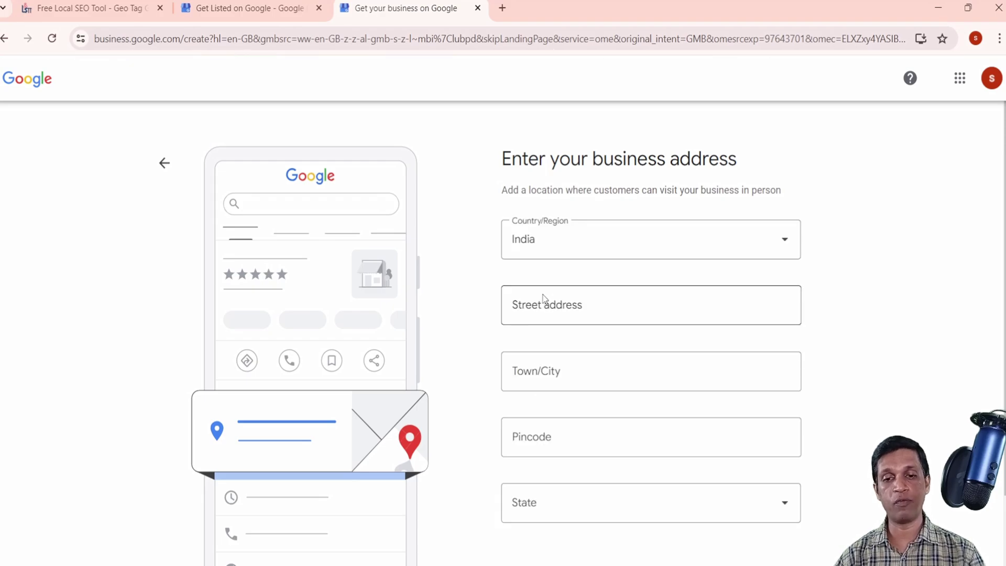
{"action": "left_click", "coordinate": [544, 305]}
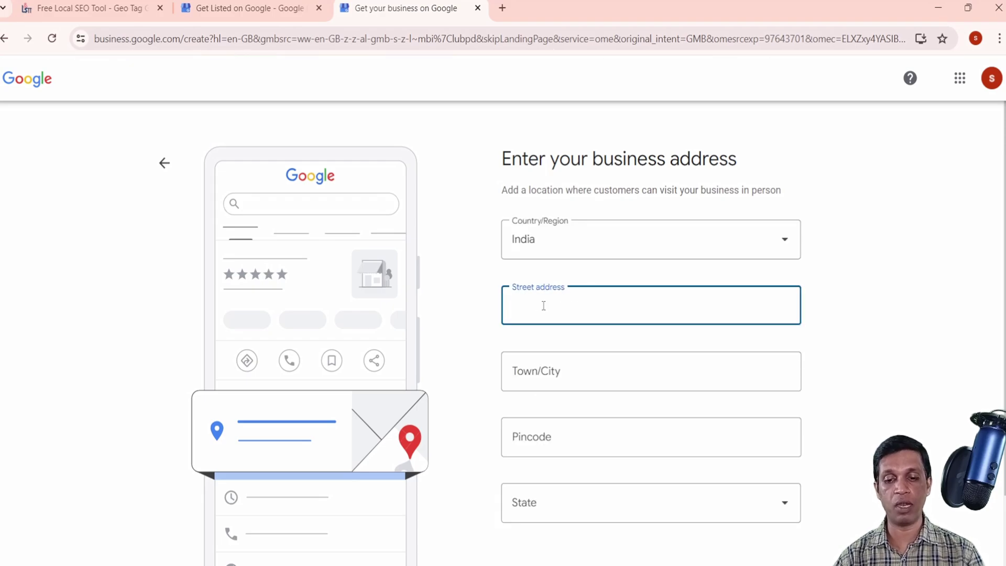
{"action": "type", "text": "no19"}
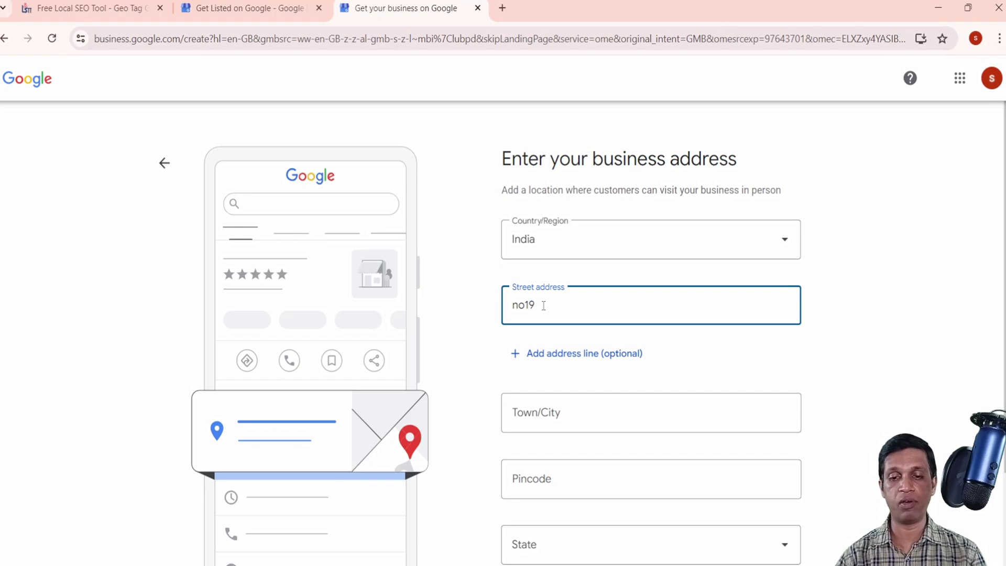
{"action": "left_click", "coordinate": [544, 410]}
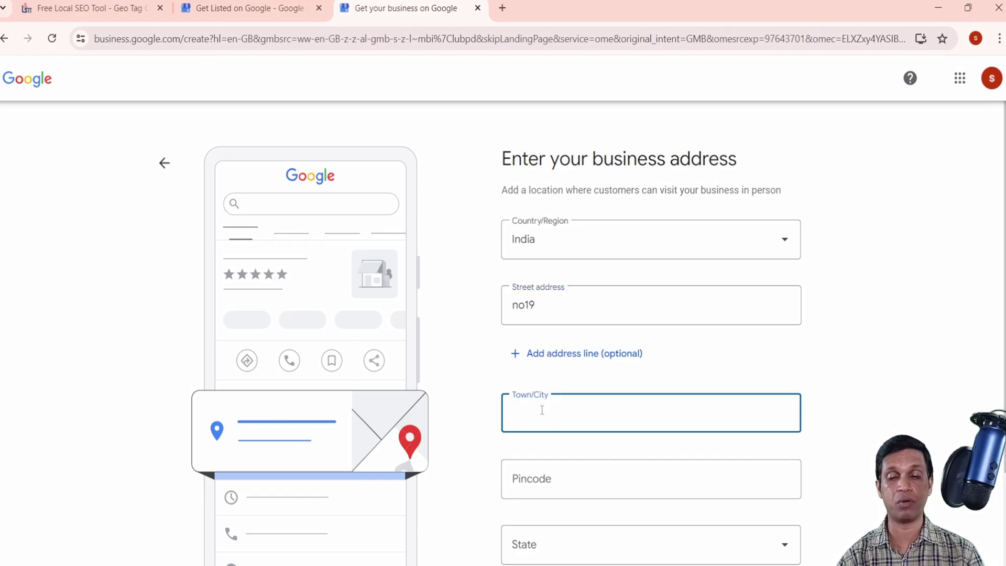
{"action": "type", "text": "lucknow"}
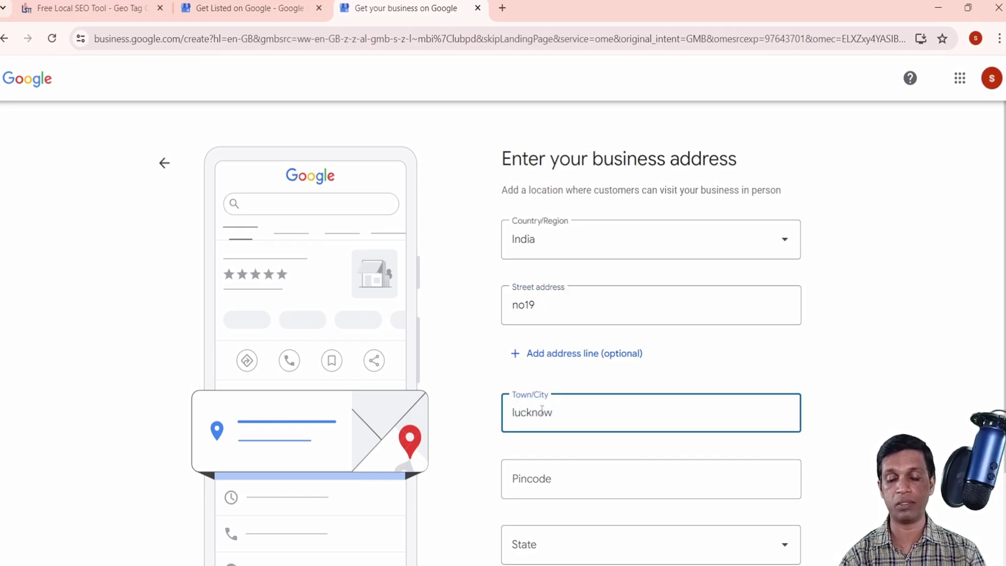
{"action": "key", "text": "Tab"}
{"action": "type", "text": "22"}
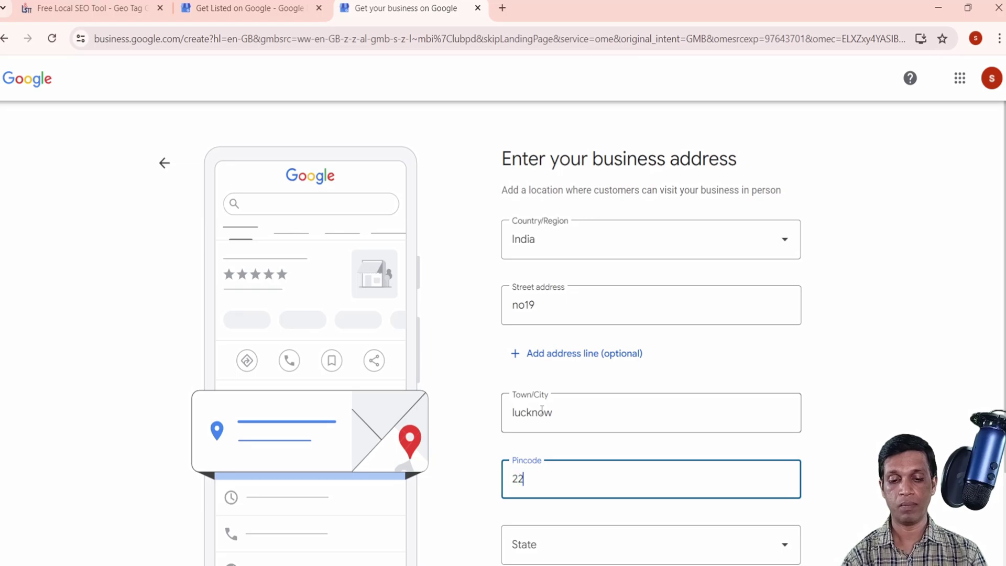
{"action": "type", "text": "6001"}
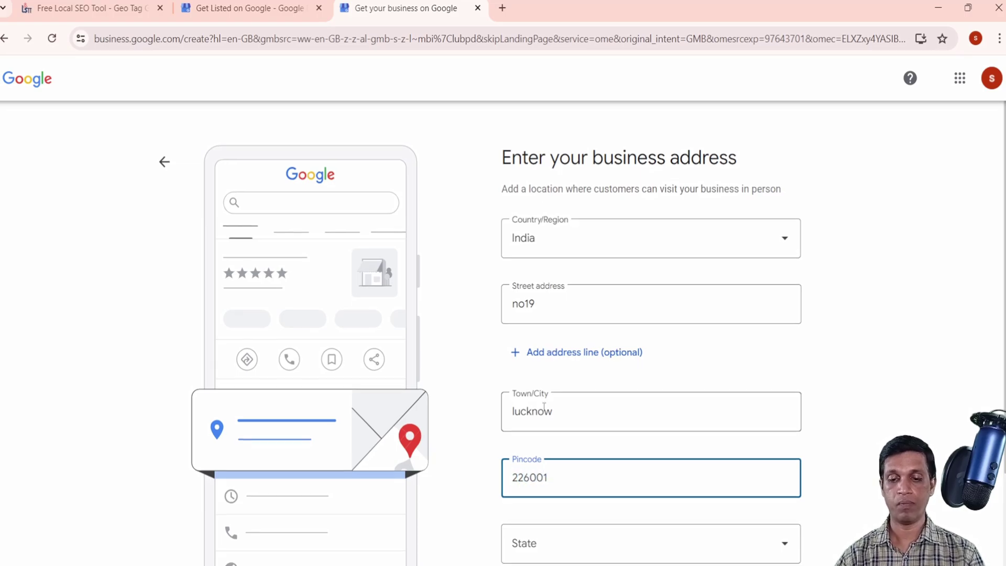
Select Uttar Pradesh as the state and submit the business address.
{"action": "scroll", "coordinate": [543, 414], "scroll_direction": "down", "scroll_amount": 2}
{"action": "left_click", "coordinate": [542, 433]}
{"action": "scroll", "coordinate": [546, 348], "scroll_direction": "down", "scroll_amount": 10}
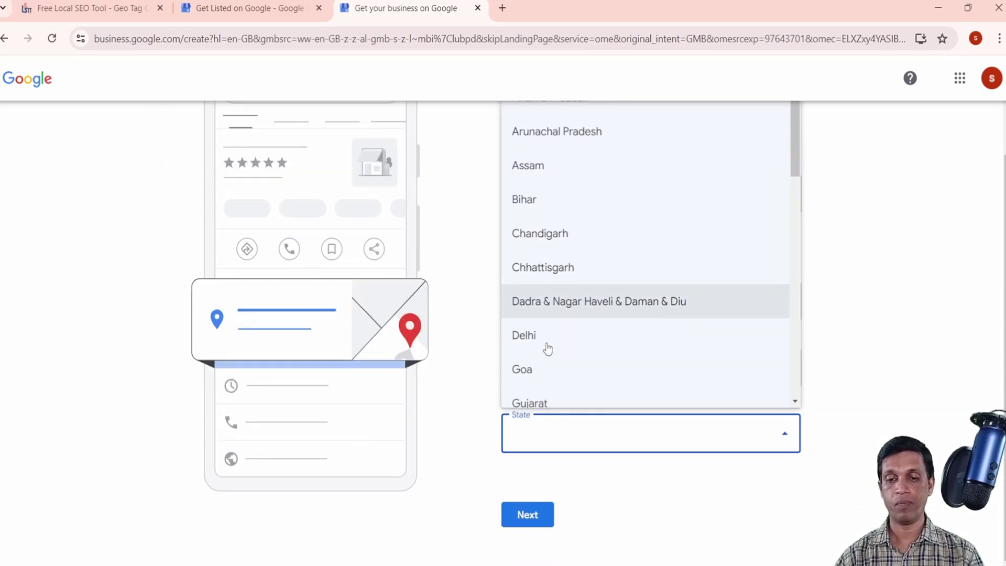
{"action": "scroll", "coordinate": [566, 366], "scroll_direction": "down", "scroll_amount": 5}
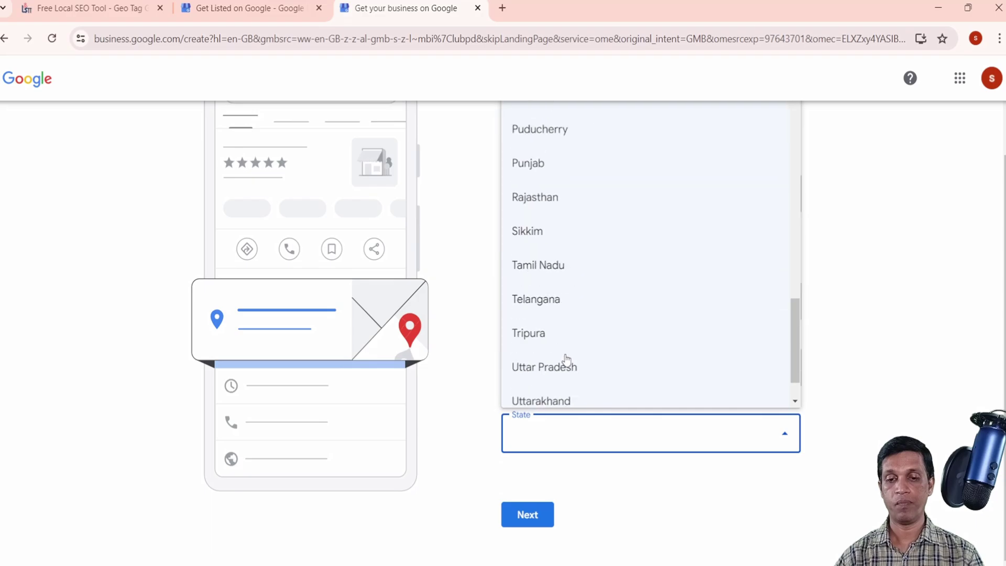
{"action": "left_click", "coordinate": [563, 359]}
{"action": "left_click", "coordinate": [534, 517]}
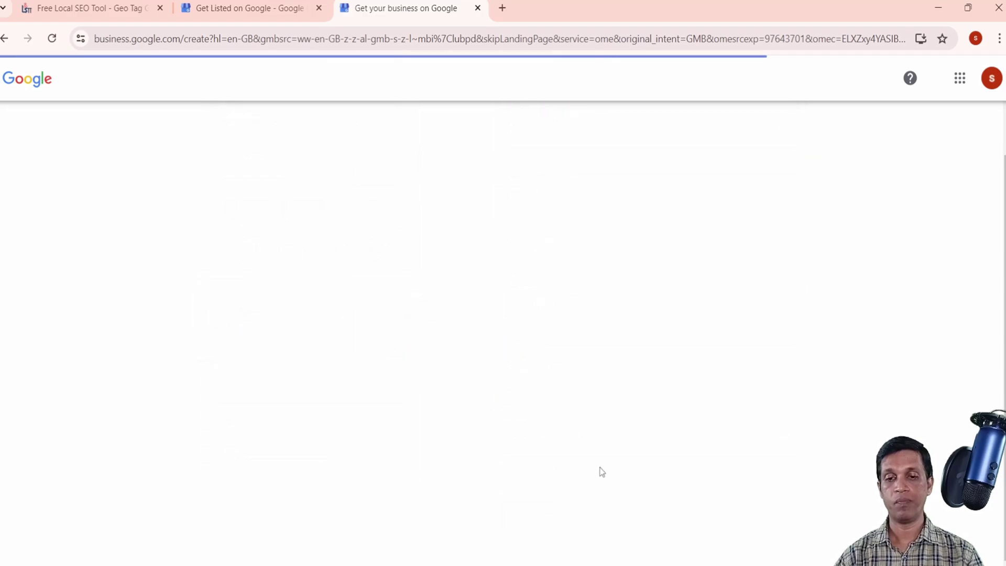
Choose "None of these" for the suggested existing businesses and continue.
{"action": "scroll", "coordinate": [611, 417], "scroll_direction": "down", "scroll_amount": 3}
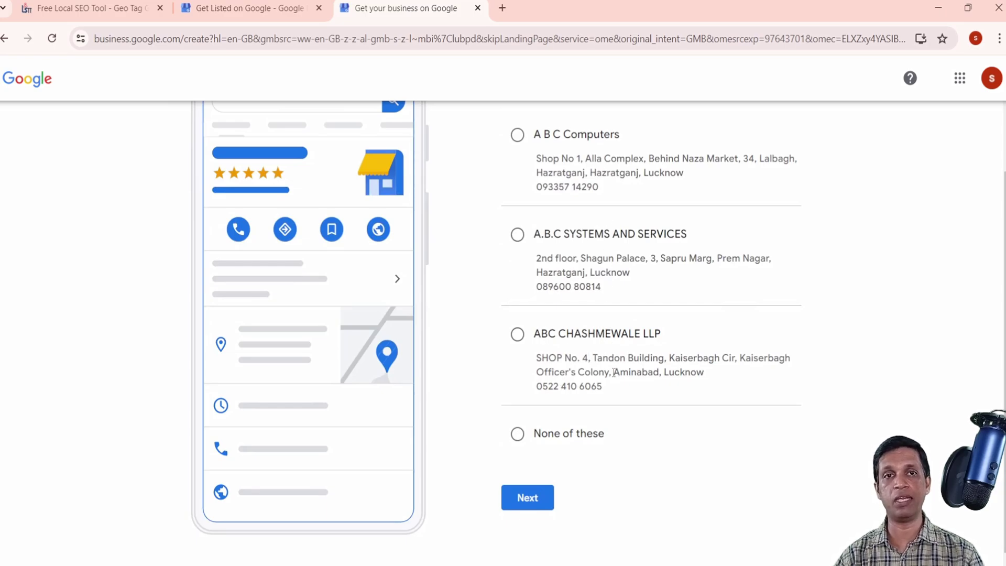
{"action": "left_click", "coordinate": [564, 434]}
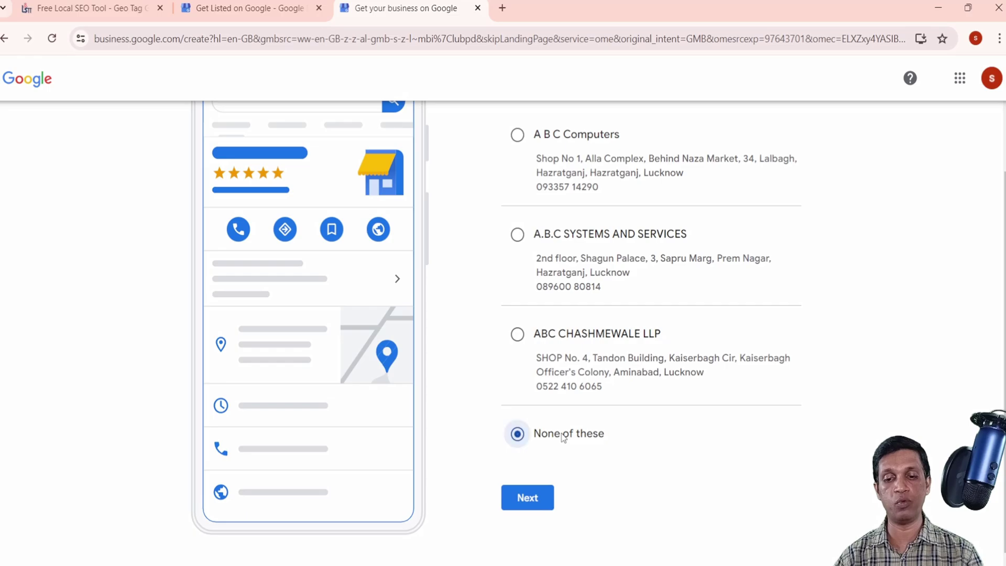
{"action": "left_click", "coordinate": [543, 502]}
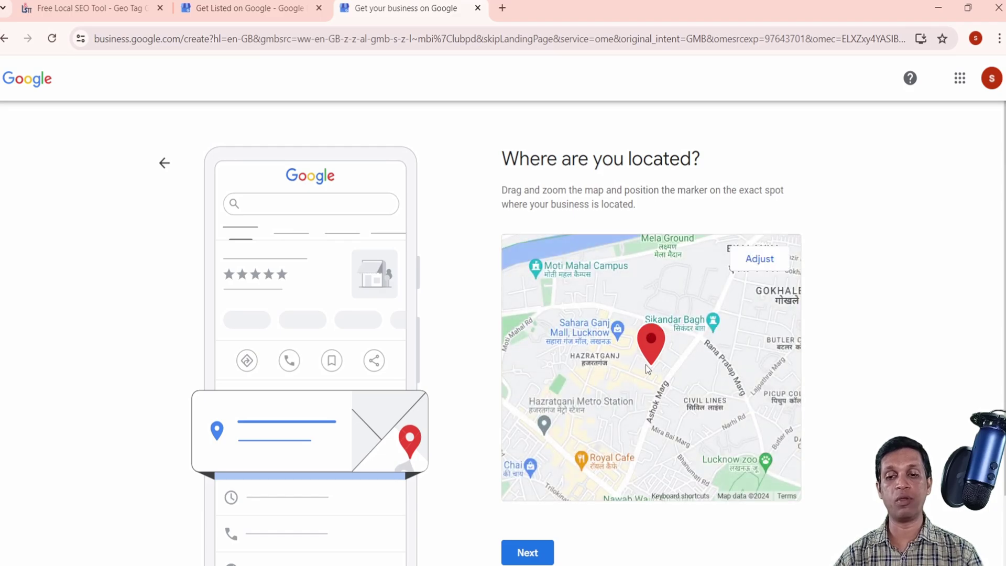
Adjust the map so the location marker sits just below Balrampur Gardens beside Ashok Marg, and continue.
{"action": "left_click", "coordinate": [752, 273]}
{"action": "scroll", "coordinate": [700, 347], "scroll_direction": "up", "scroll_amount": 2}
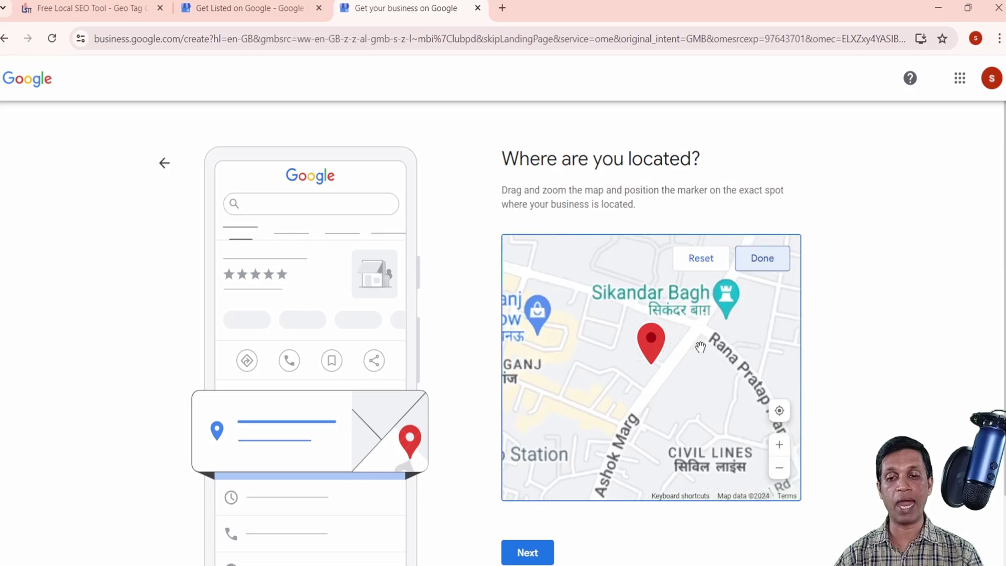
{"action": "scroll", "coordinate": [700, 347], "scroll_direction": "up", "scroll_amount": 3}
{"action": "mouse_move", "coordinate": [700, 347]}
{"action": "left_mouse_down"}
{"action": "mouse_move", "coordinate": [740, 374]}
{"action": "mouse_move", "coordinate": [751, 402]}
{"action": "mouse_move", "coordinate": [738, 383]}
{"action": "mouse_move", "coordinate": [736, 343]}
{"action": "left_mouse_up"}
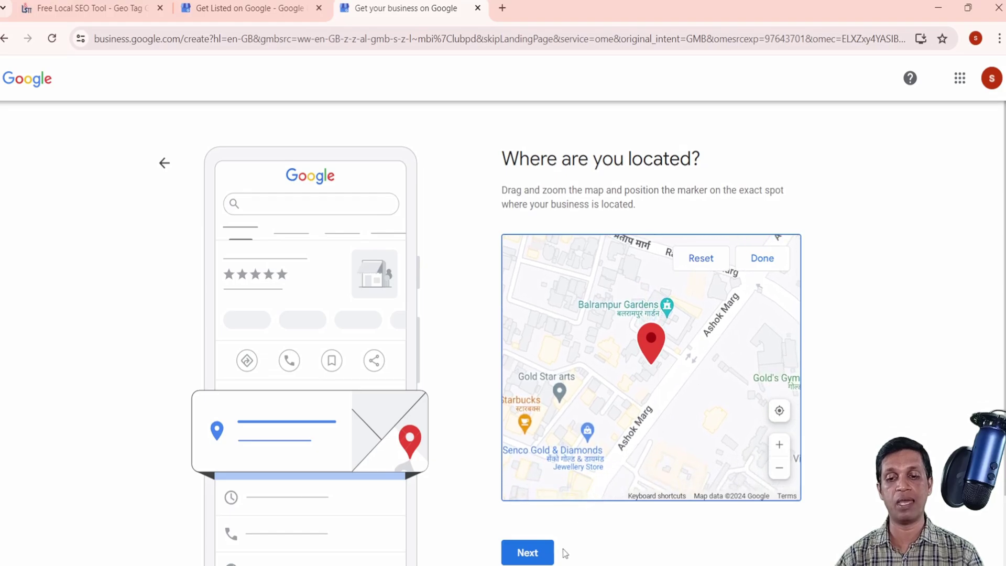
{"action": "left_click", "coordinate": [529, 557]}
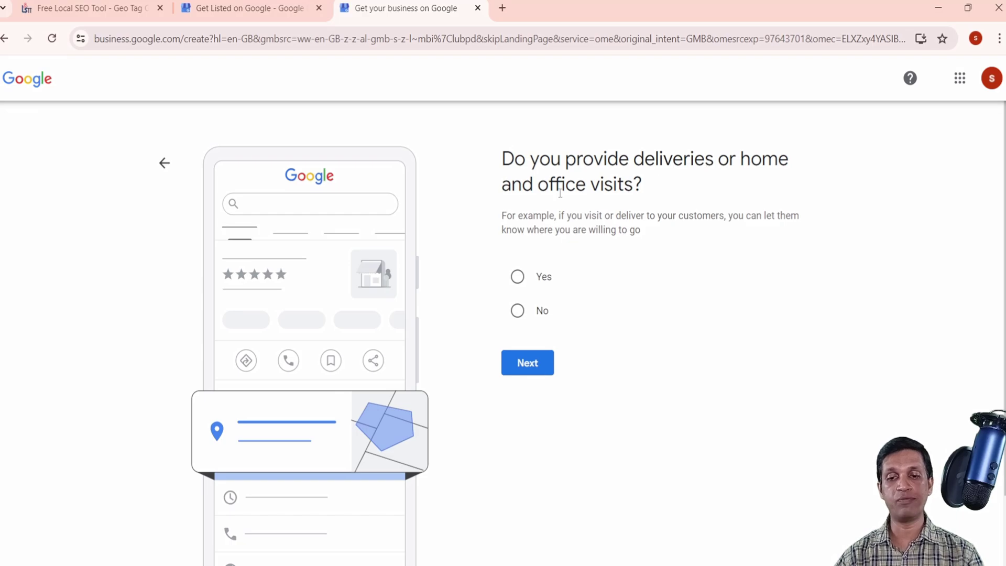
Answer Yes to providing deliveries or home and office visits, and continue without adding service areas or contact details.
{"action": "left_click", "coordinate": [537, 363]}
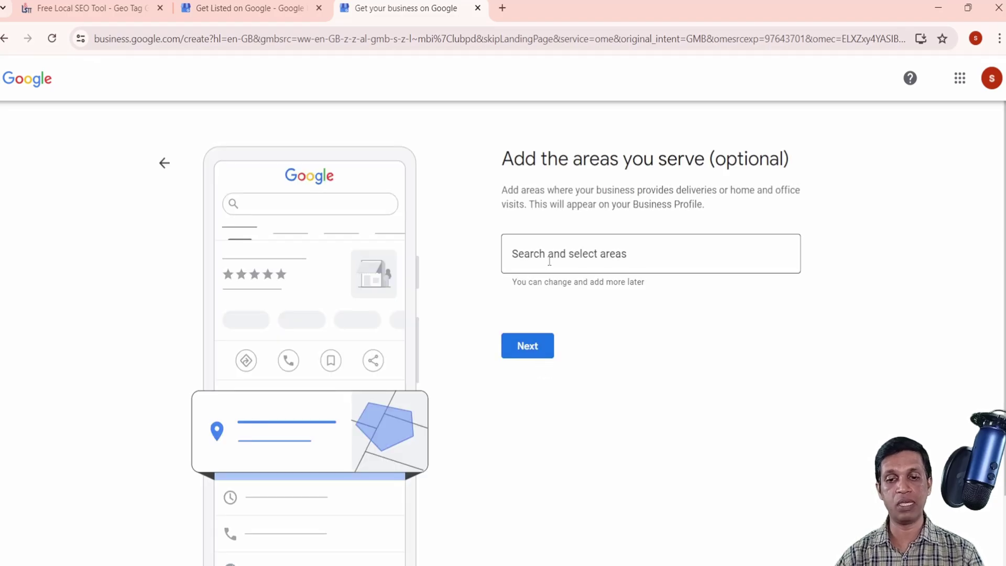
{"action": "left_click", "coordinate": [549, 267]}
{"action": "type", "text": "Westminster, London"}
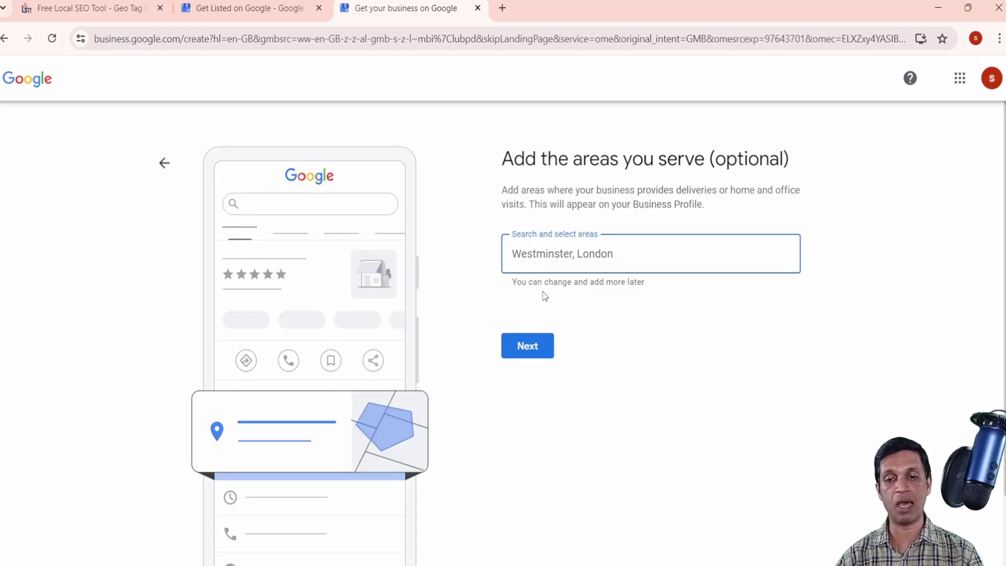
{"action": "left_click", "coordinate": [537, 353]}
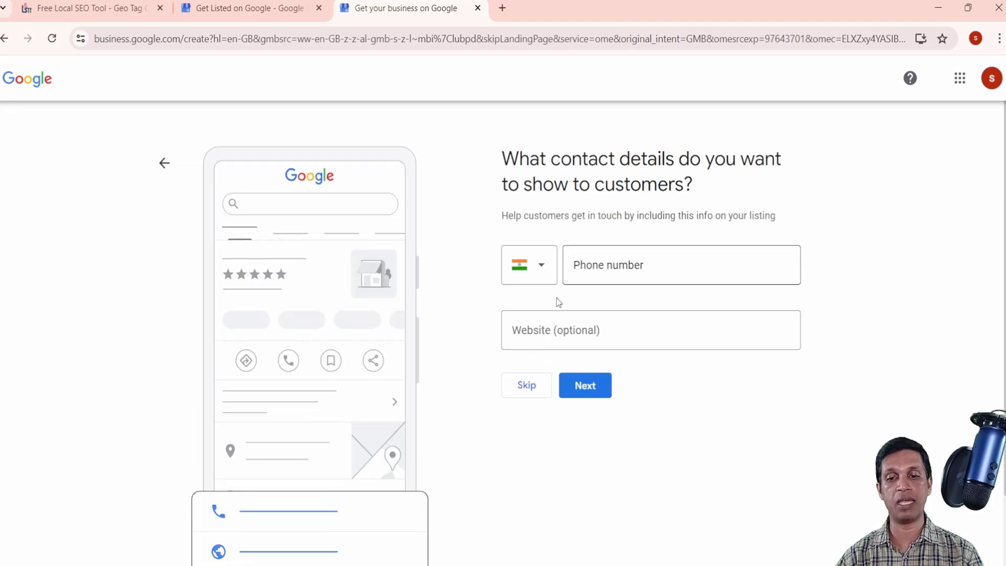
{"action": "left_click", "coordinate": [524, 390]}
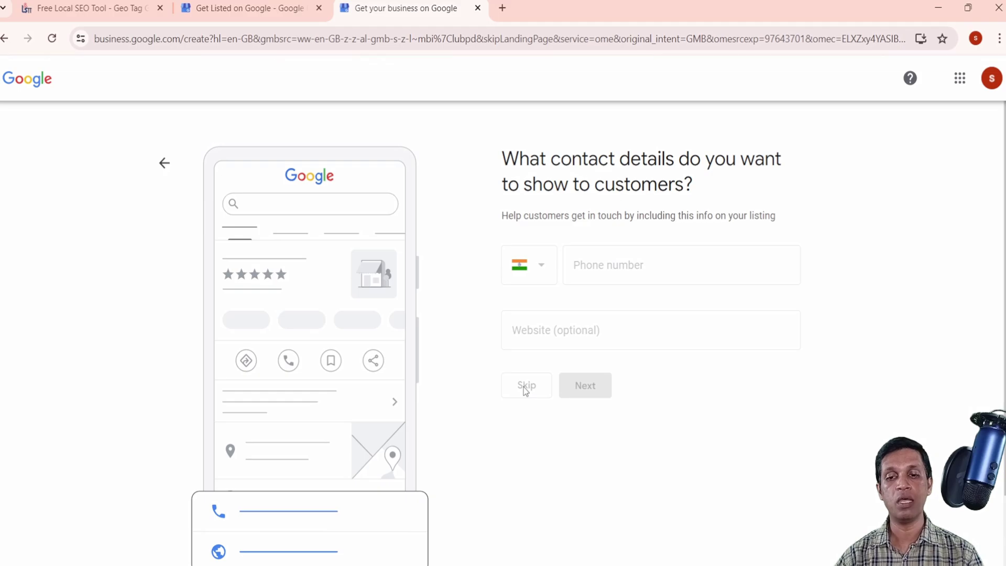
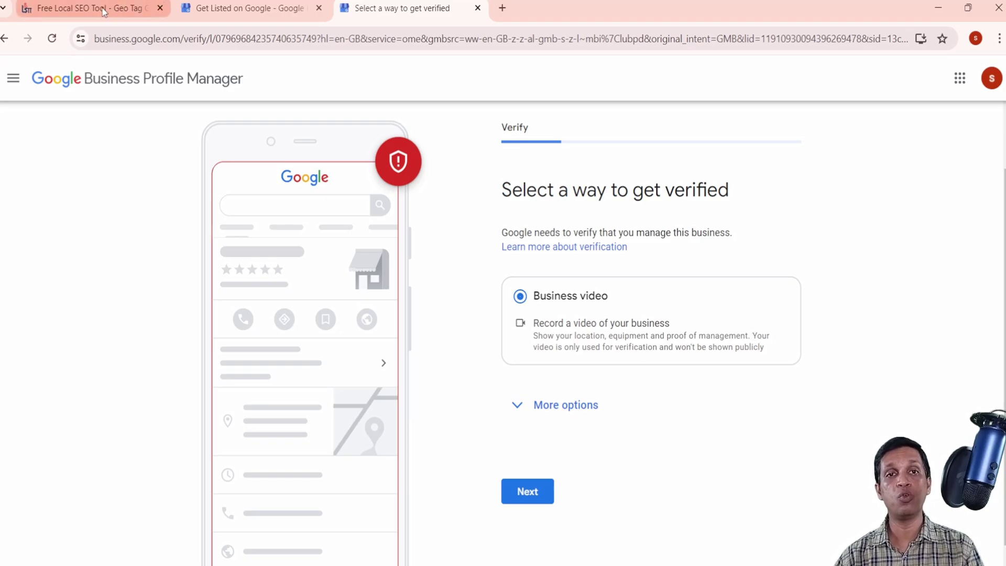
Switch to the Free Local SEO Tool and sign in with the Green Volume Solar Google account, granting localseotoolsandtips.com access.
{"action": "left_click", "coordinate": [83, 14]}
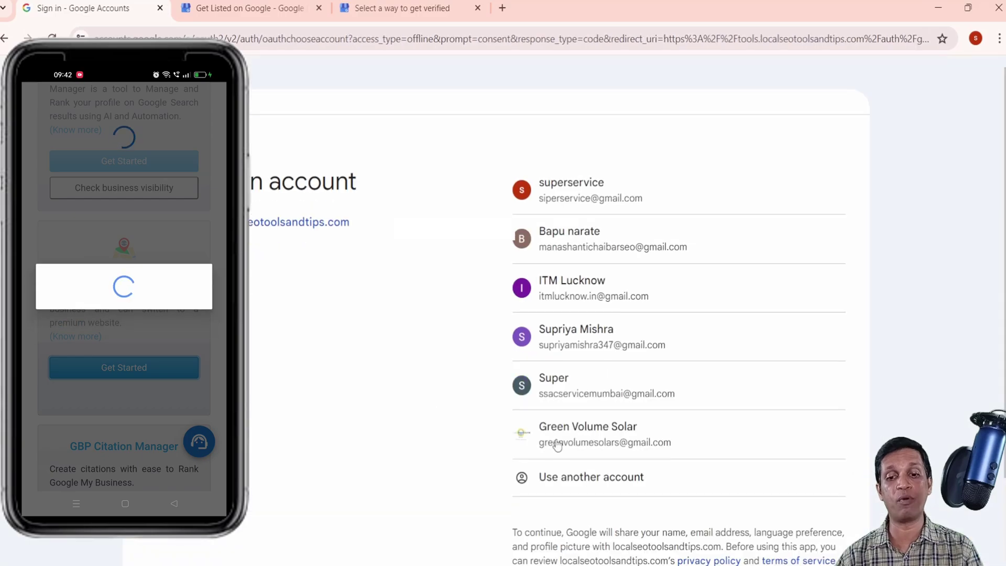
{"action": "left_click", "coordinate": [571, 439]}
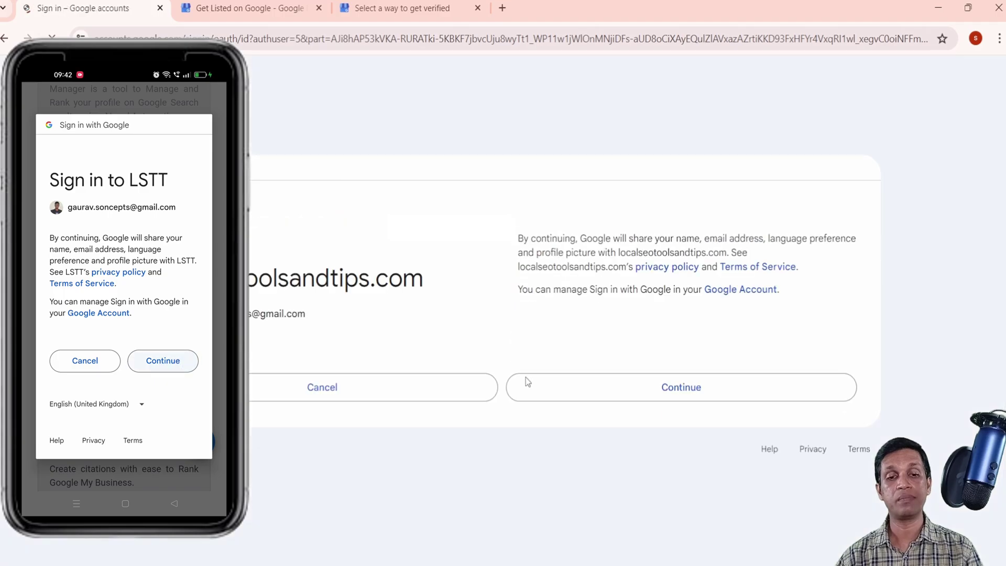
{"action": "left_click", "coordinate": [664, 393]}
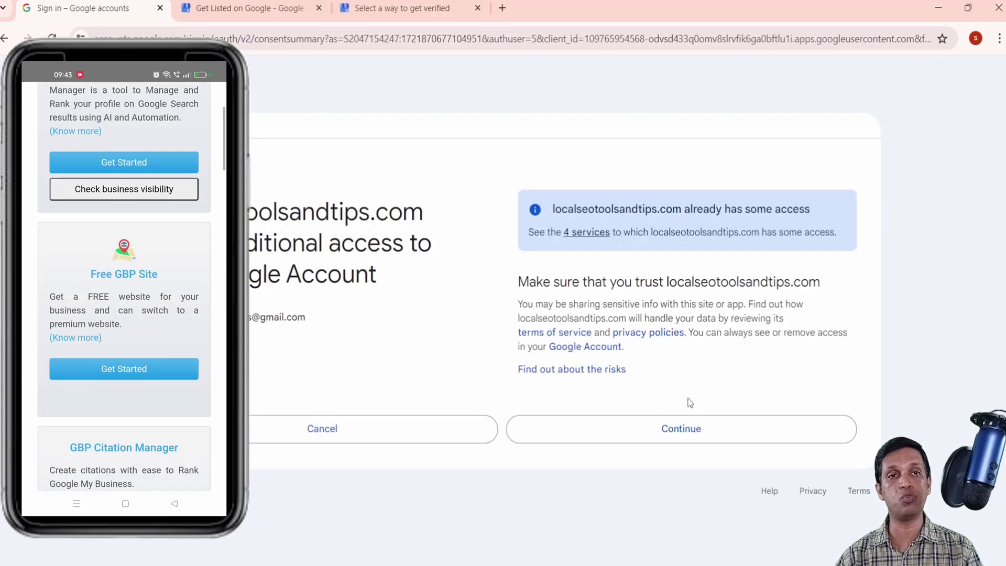
{"action": "left_click", "coordinate": [681, 428]}
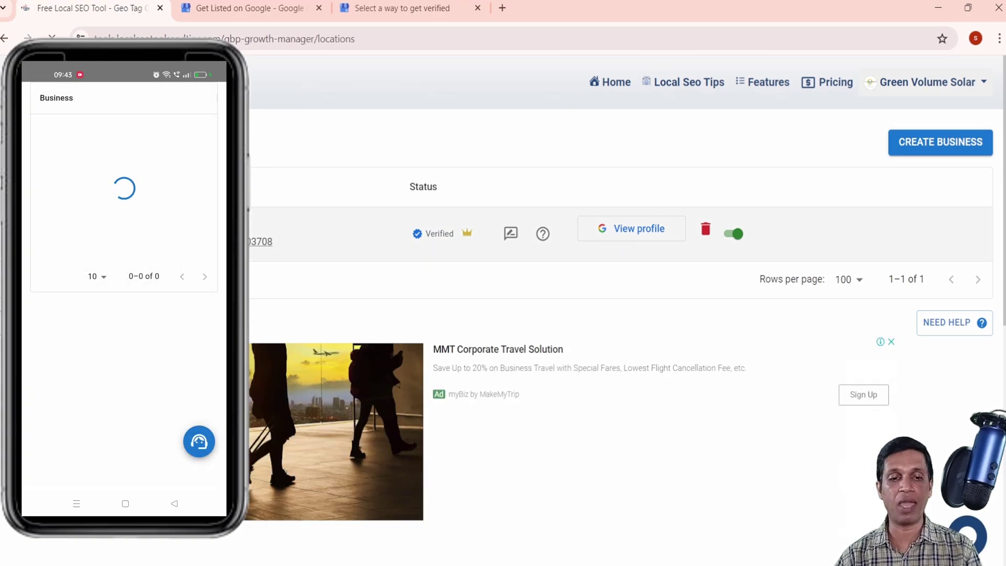
Open the Green Volume business and go to its GBP Site tool.
{"action": "left_click", "coordinate": [325, 233]}
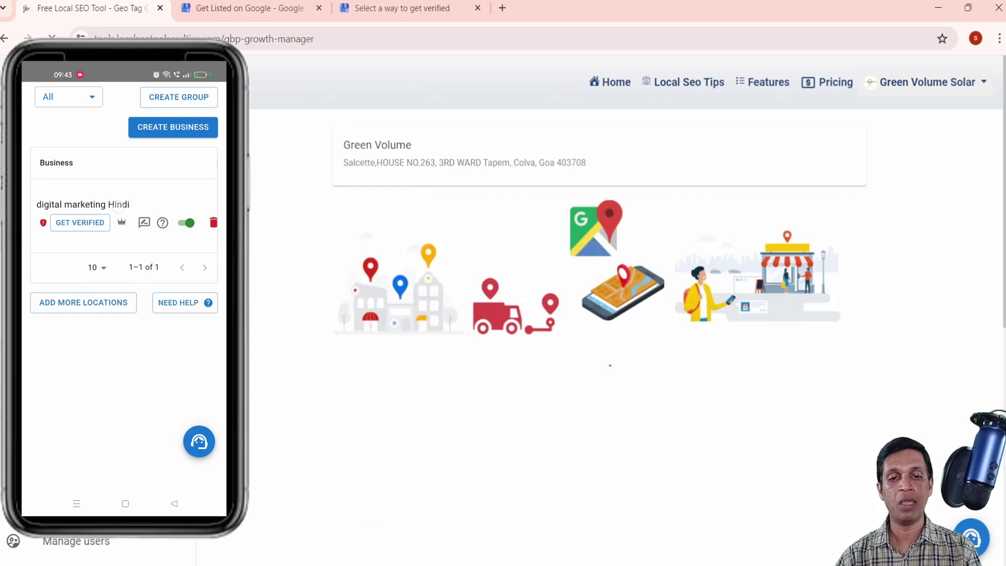
{"action": "scroll", "coordinate": [255, 235], "scroll_direction": "down", "scroll_amount": 3}
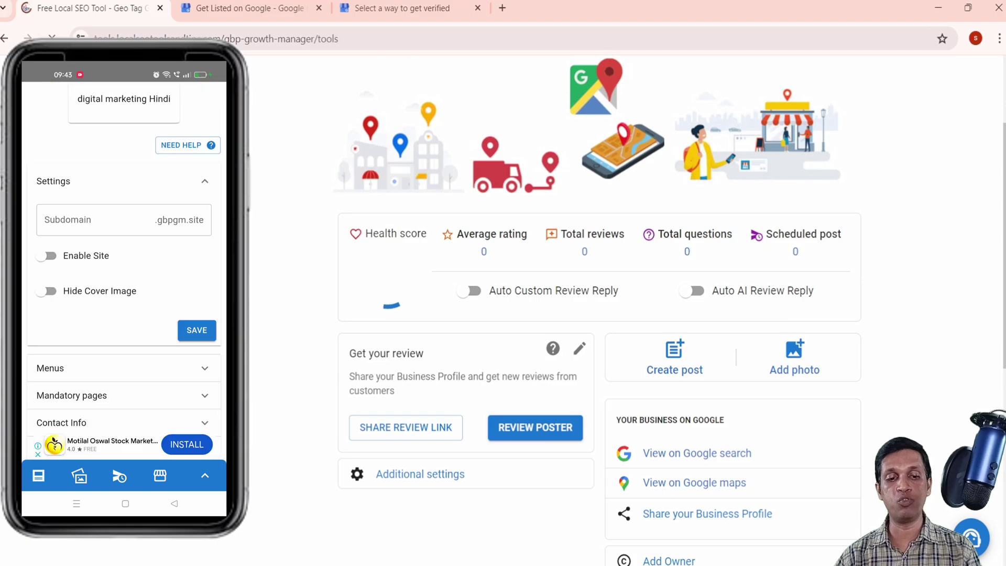
{"action": "scroll", "coordinate": [656, 299], "scroll_direction": "up", "scroll_amount": 3}
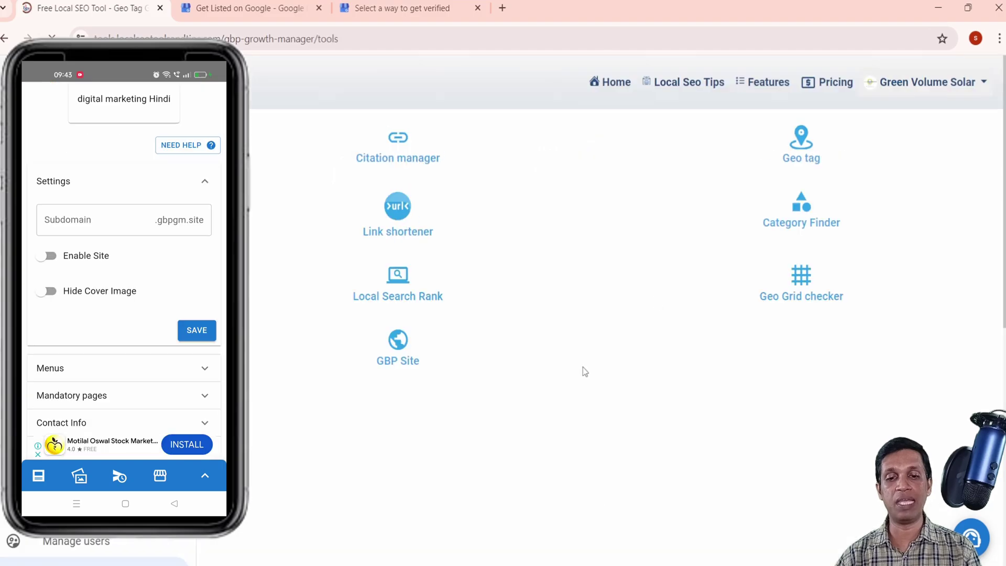
{"action": "left_click", "coordinate": [394, 361]}
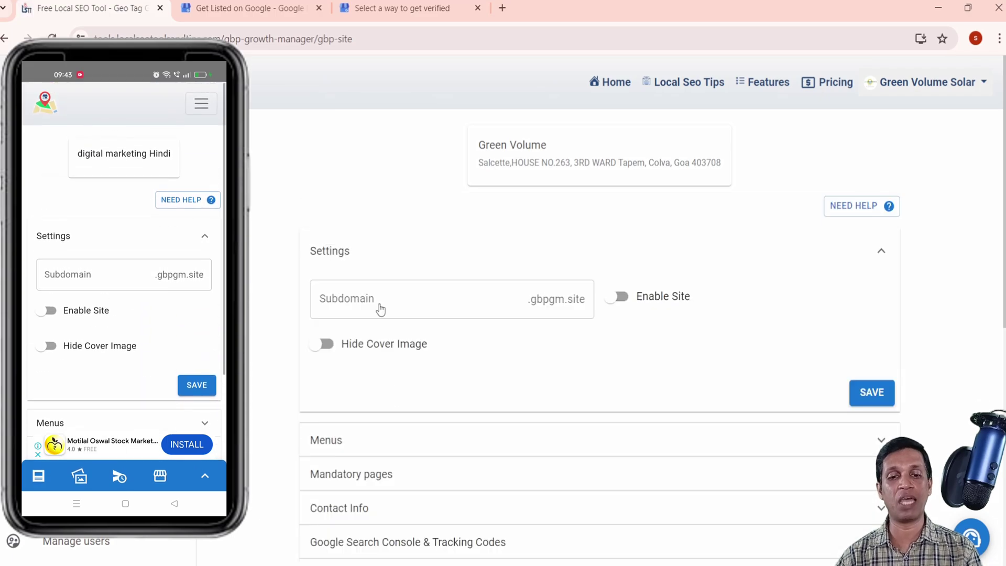
Set the site's subdomain to greenvolume.
{"action": "left_click", "coordinate": [357, 302]}
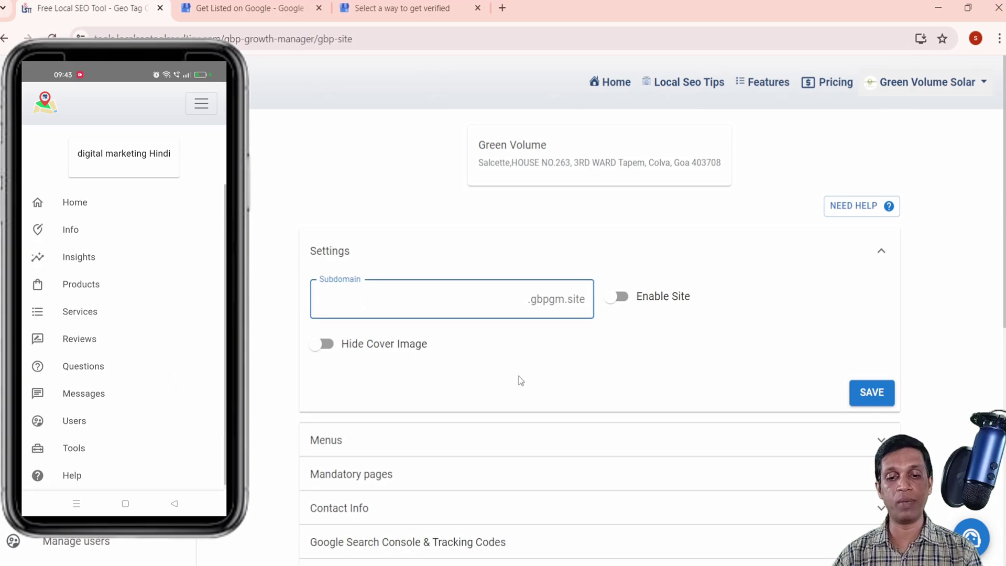
{"action": "left_click", "coordinate": [454, 343]}
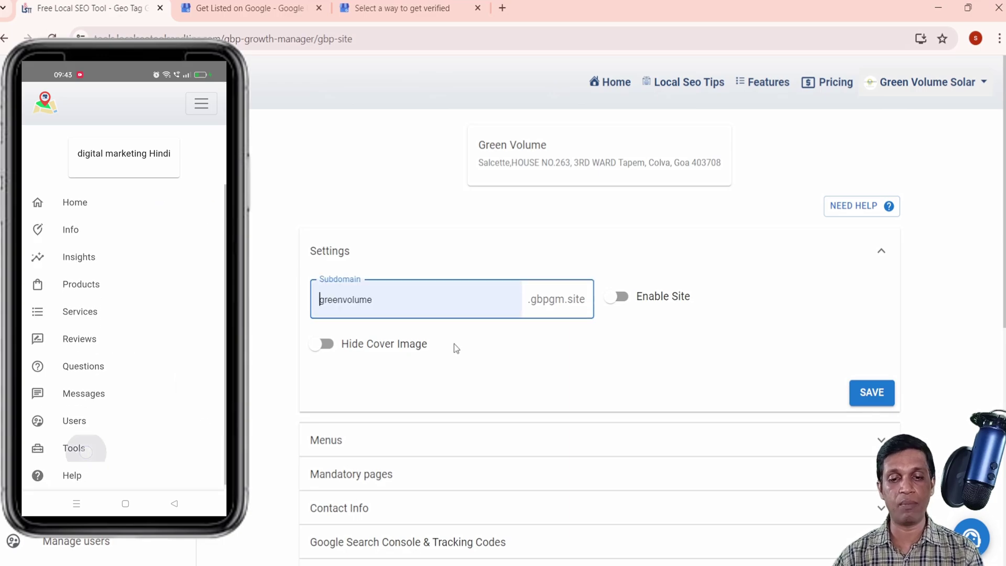
{"action": "left_click", "coordinate": [474, 370]}
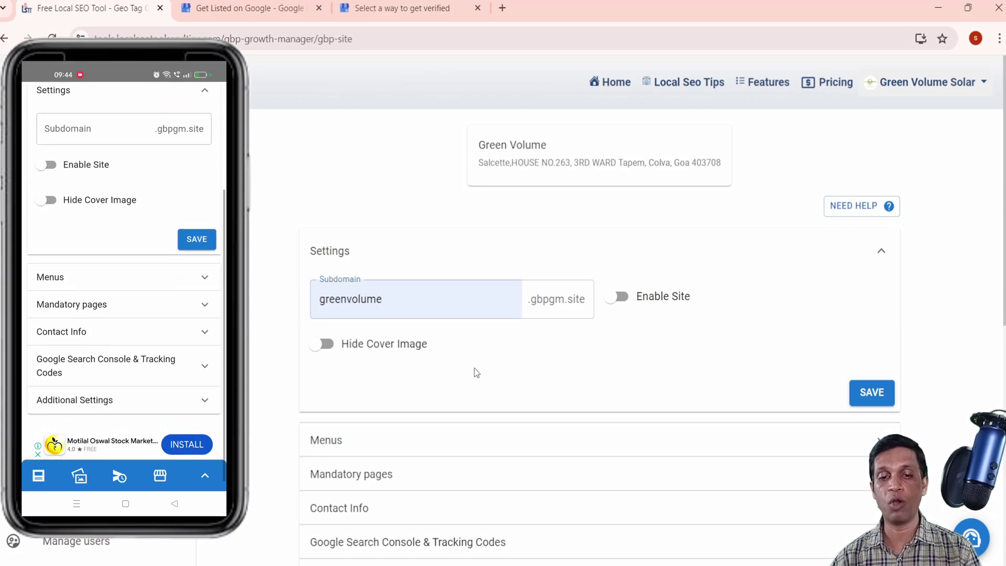
Copy the .gbpgm.site domain suffix, then enable the site and save its settings.
{"action": "triple_click", "coordinate": [547, 303]}
{"action": "key", "text": "ctrl+c"}
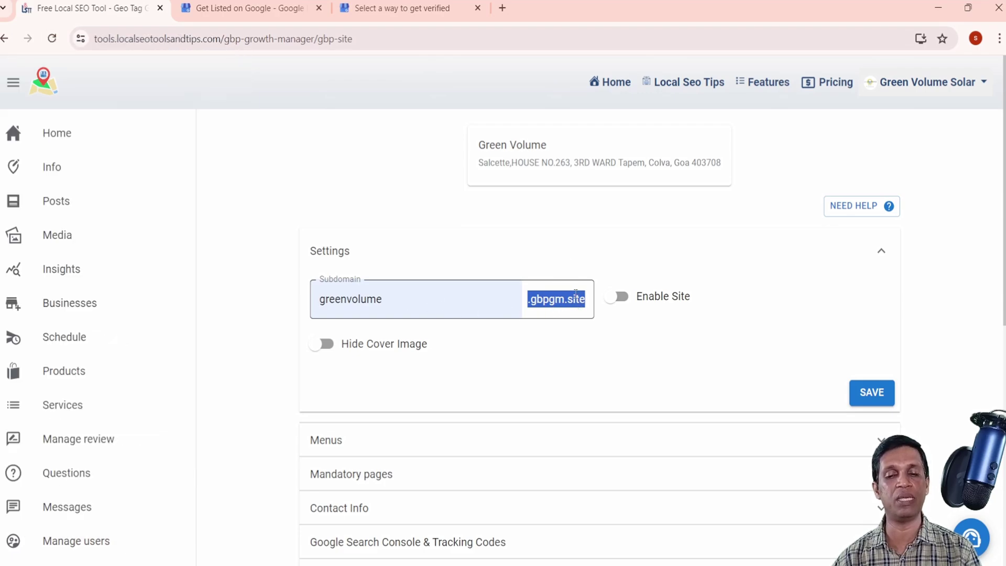
{"action": "left_click", "coordinate": [623, 301]}
{"action": "left_click", "coordinate": [870, 401]}
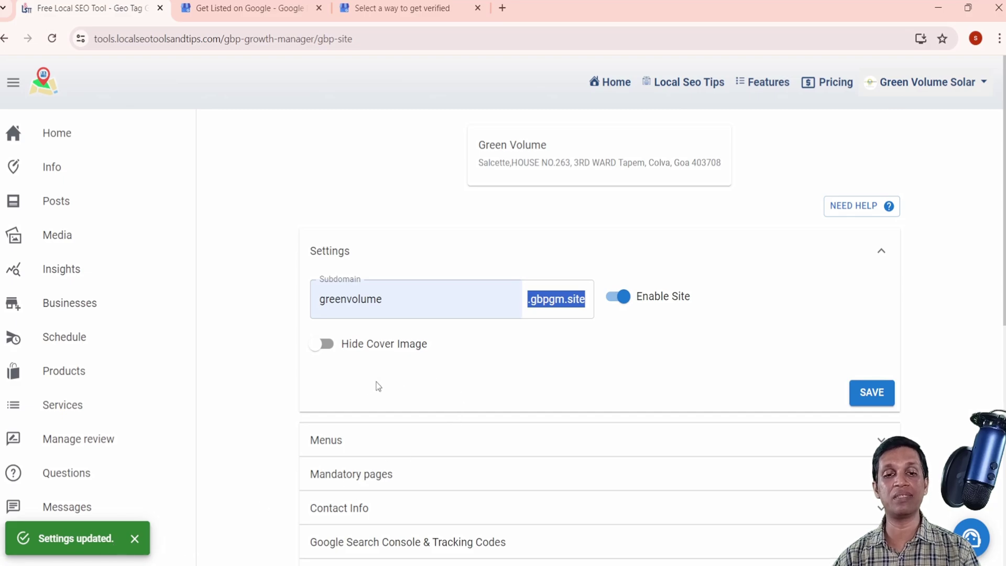
Open greenvolume.gbpgm.site in a new browser tab.
{"action": "left_click", "coordinate": [502, 8]}
{"action": "key", "text": "ctrl+v"}
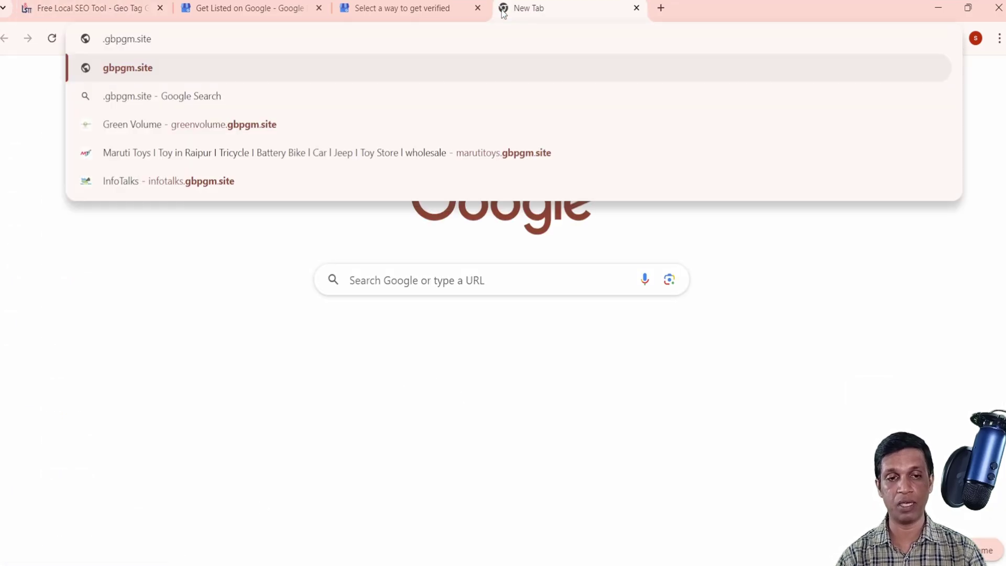
{"action": "type", "text": "green"}
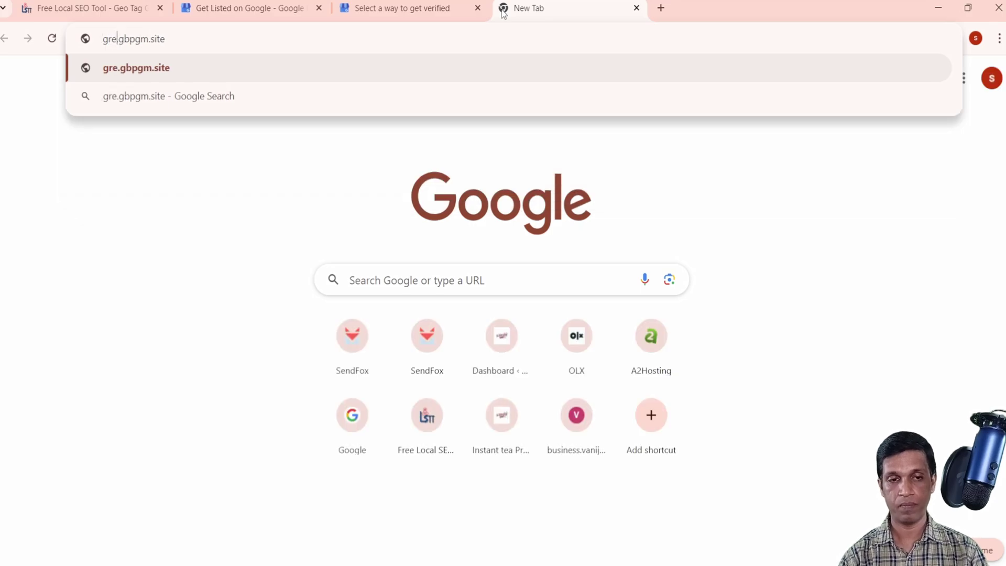
{"action": "type", "text": "volume"}
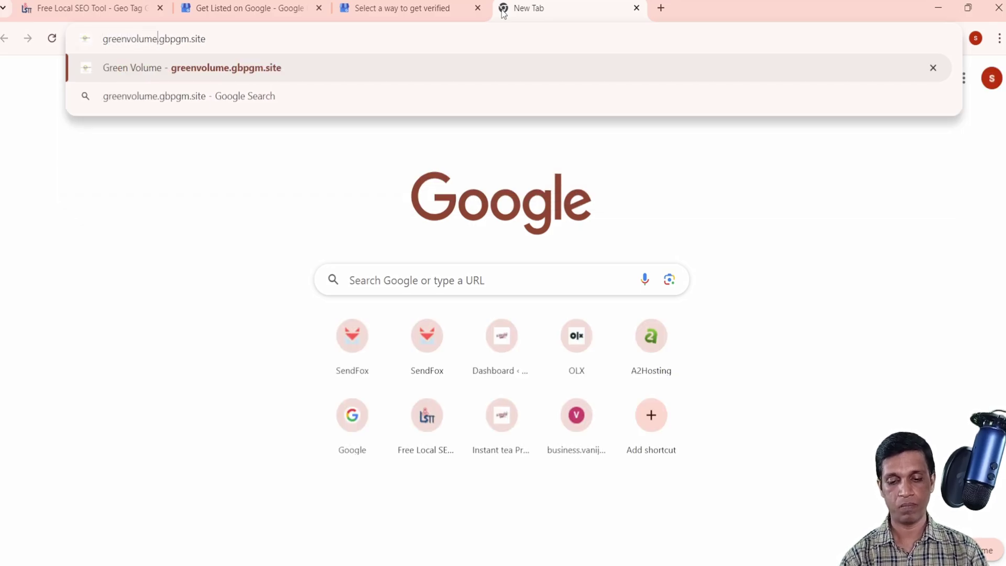
{"action": "key", "text": "Return"}
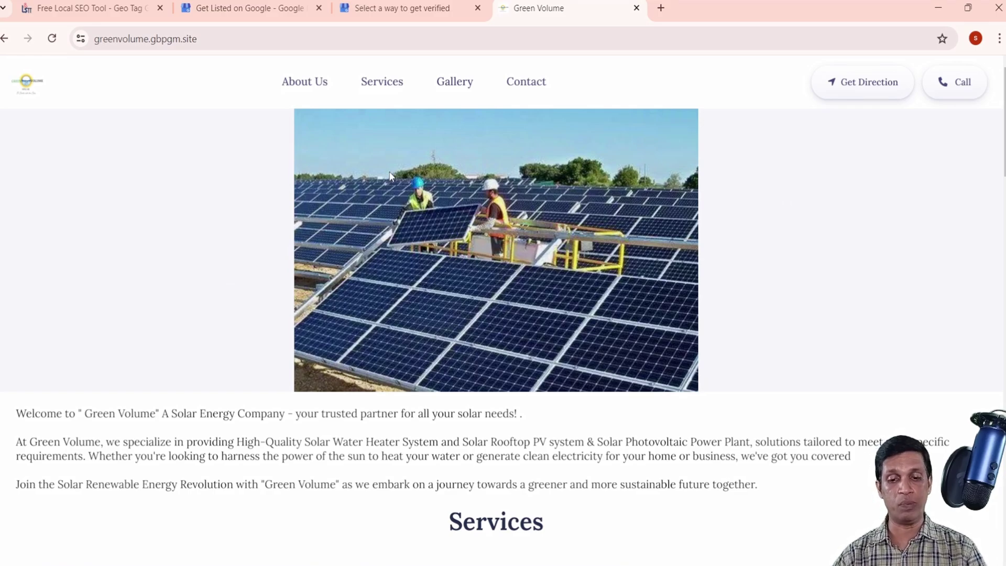
Look through the published Green Volume website's introduction, services, gallery and contact sections.
{"action": "scroll", "coordinate": [354, 223], "scroll_direction": "down", "scroll_amount": 4}
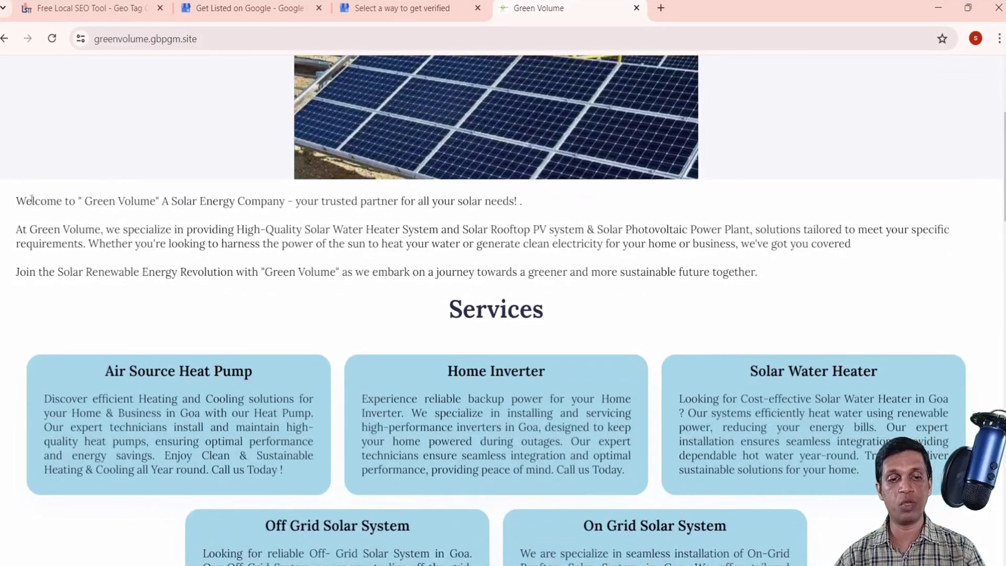
{"action": "scroll", "coordinate": [58, 257], "scroll_direction": "down", "scroll_amount": 9}
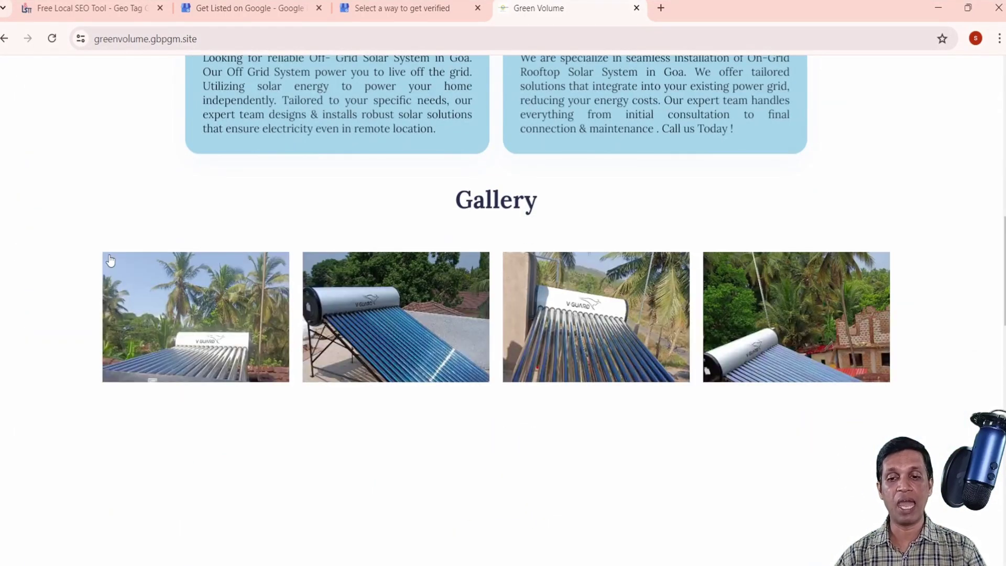
{"action": "scroll", "coordinate": [110, 261], "scroll_direction": "down", "scroll_amount": 1}
{"action": "scroll", "coordinate": [110, 261], "scroll_direction": "down", "scroll_amount": 7}
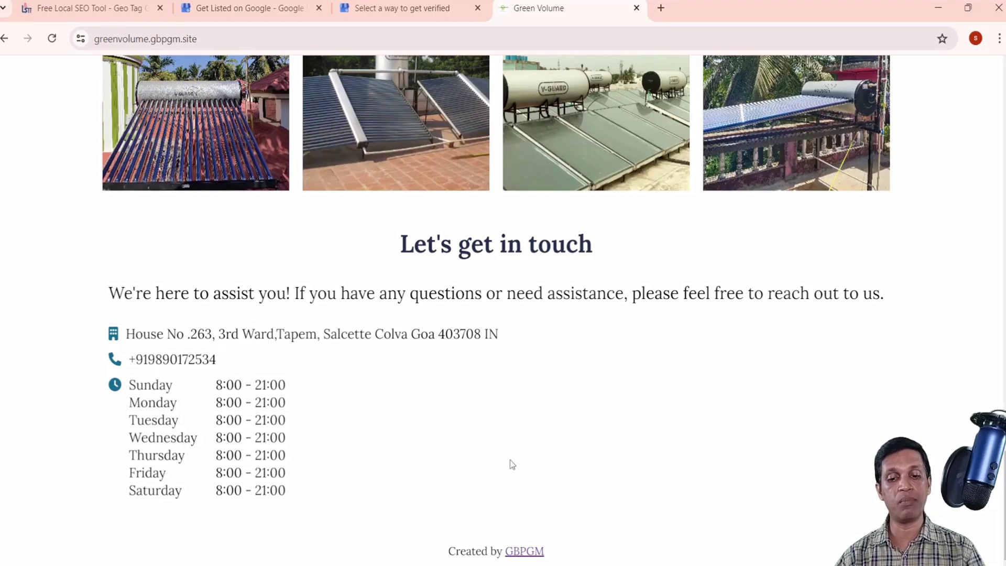
{"action": "scroll", "coordinate": [513, 461], "scroll_direction": "up", "scroll_amount": 10}
{"action": "scroll", "coordinate": [522, 460], "scroll_direction": "up", "scroll_amount": 10}
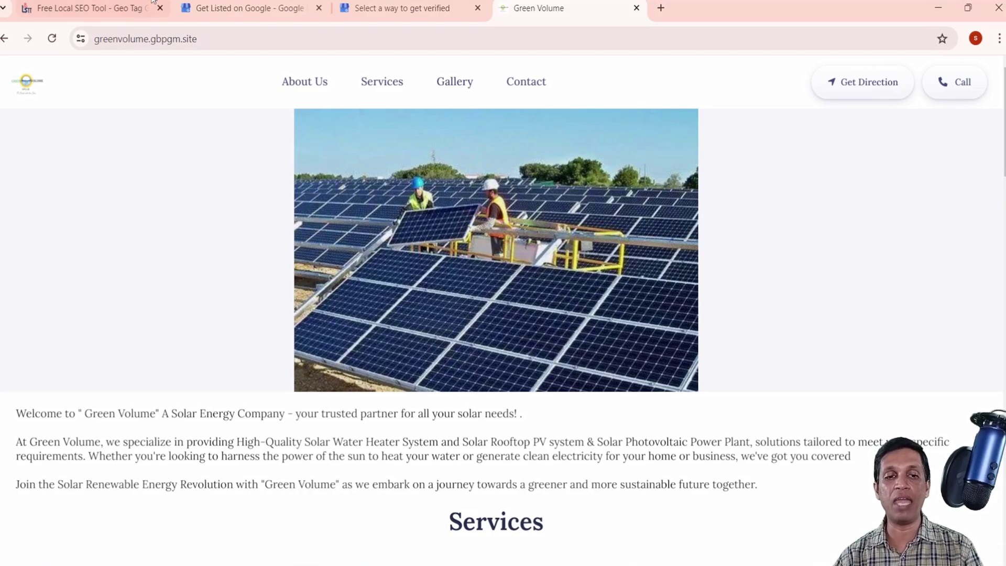
Compare the published website's address with the subdomain in the GBP Site settings.
{"action": "left_click", "coordinate": [102, 6]}
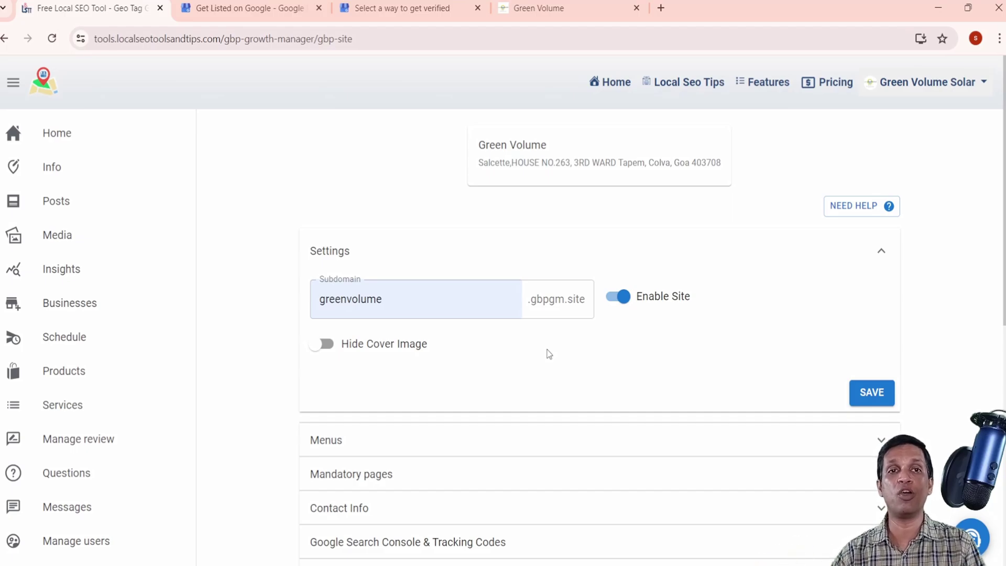
{"action": "left_click", "coordinate": [539, 7]}
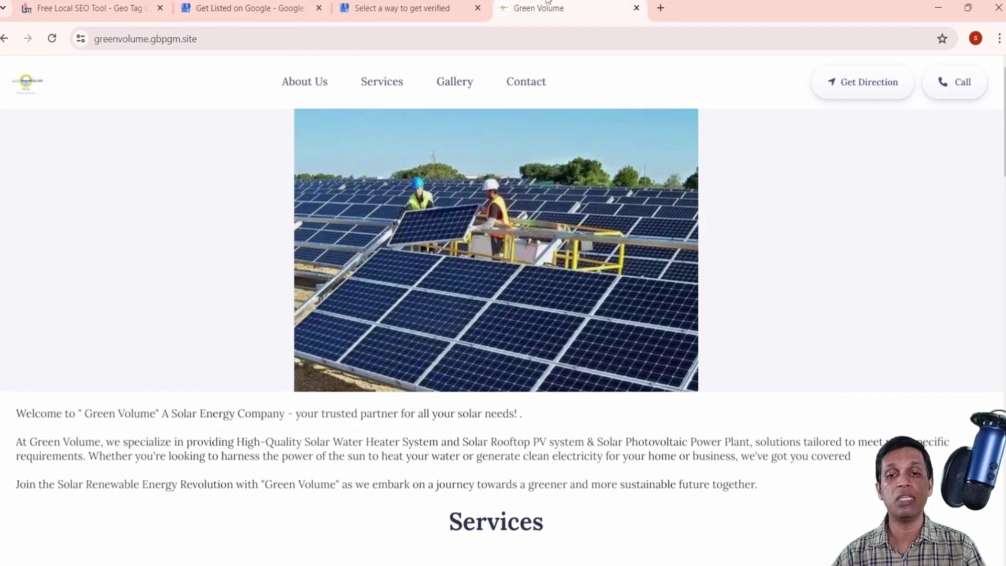
{"action": "left_click", "coordinate": [214, 32]}
{"action": "left_click_drag", "start_coordinate": [114, 33], "coordinate": [87, 33]}
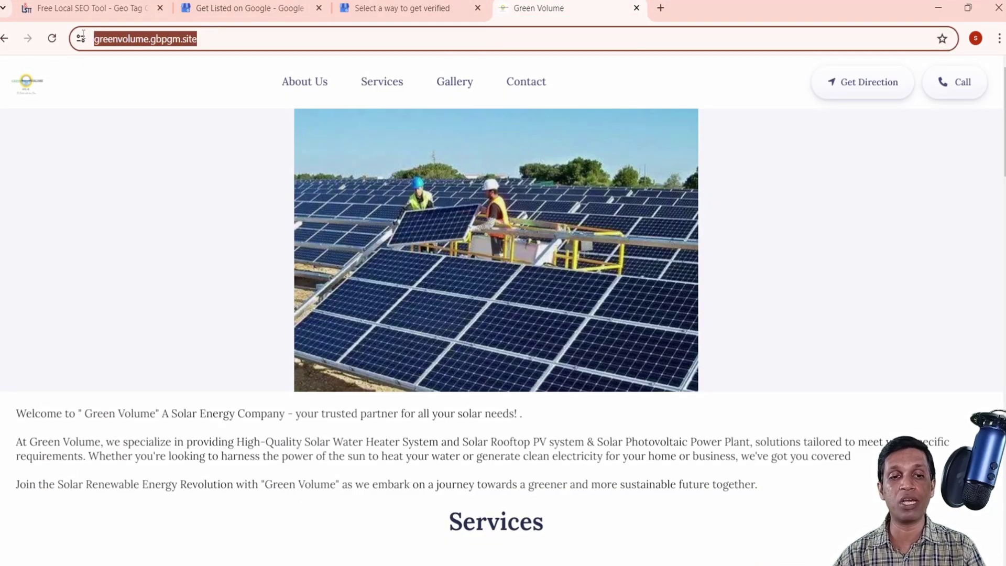
{"action": "left_click", "coordinate": [92, 16]}
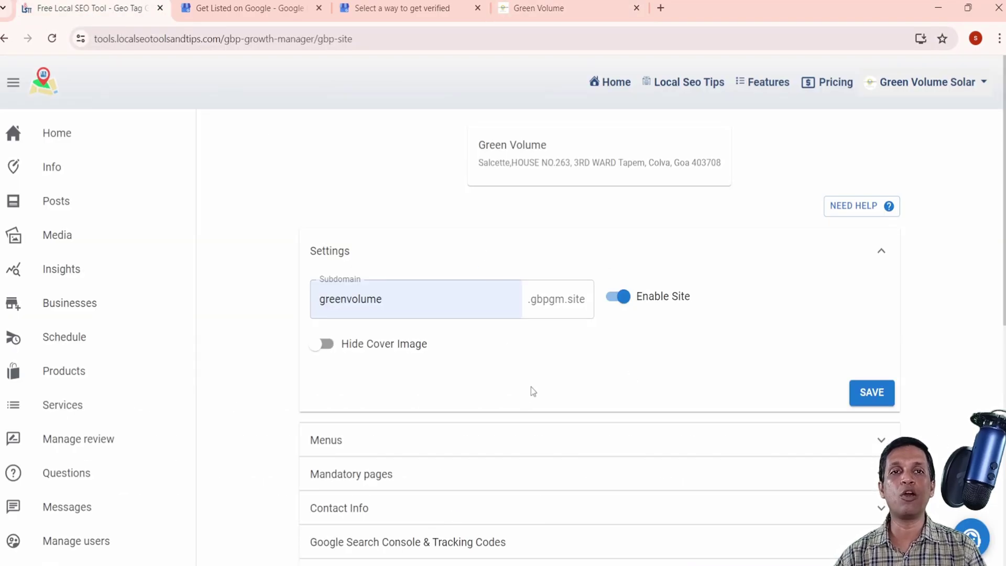
Expand the site's Menus section to examine its page toggles, and open the Mandatory pages section.
{"action": "scroll", "coordinate": [531, 389], "scroll_direction": "down", "scroll_amount": 3}
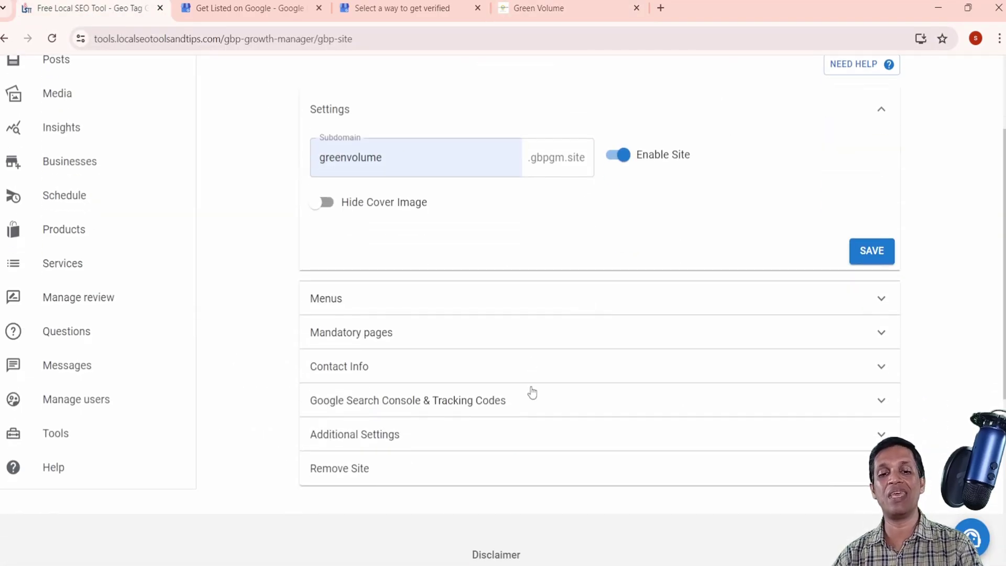
{"action": "left_click", "coordinate": [555, 301]}
{"action": "scroll", "coordinate": [419, 372], "scroll_direction": "down", "scroll_amount": 3}
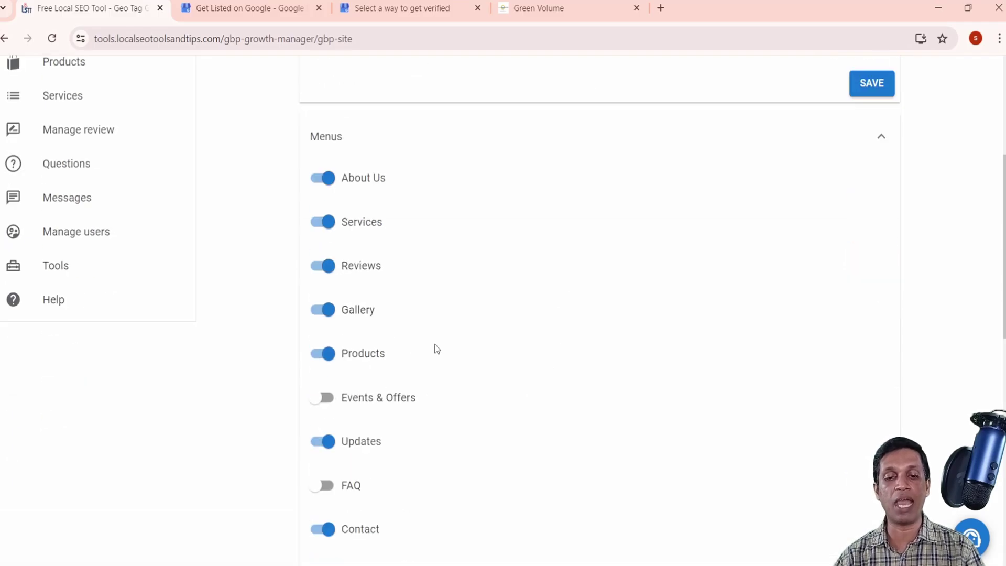
{"action": "scroll", "coordinate": [437, 348], "scroll_direction": "down", "scroll_amount": 1}
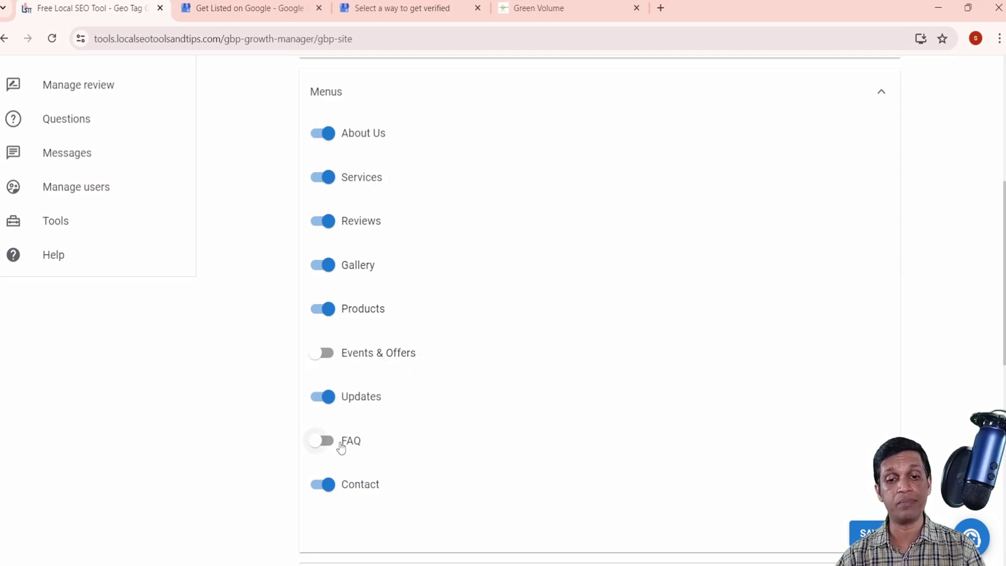
{"action": "scroll", "coordinate": [433, 417], "scroll_direction": "down", "scroll_amount": 5}
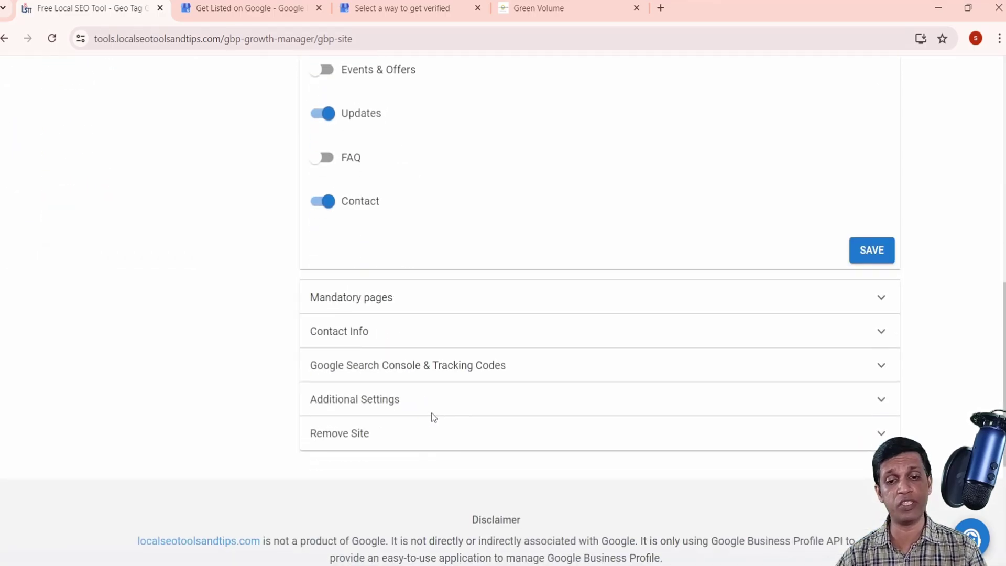
{"action": "left_click", "coordinate": [430, 301]}
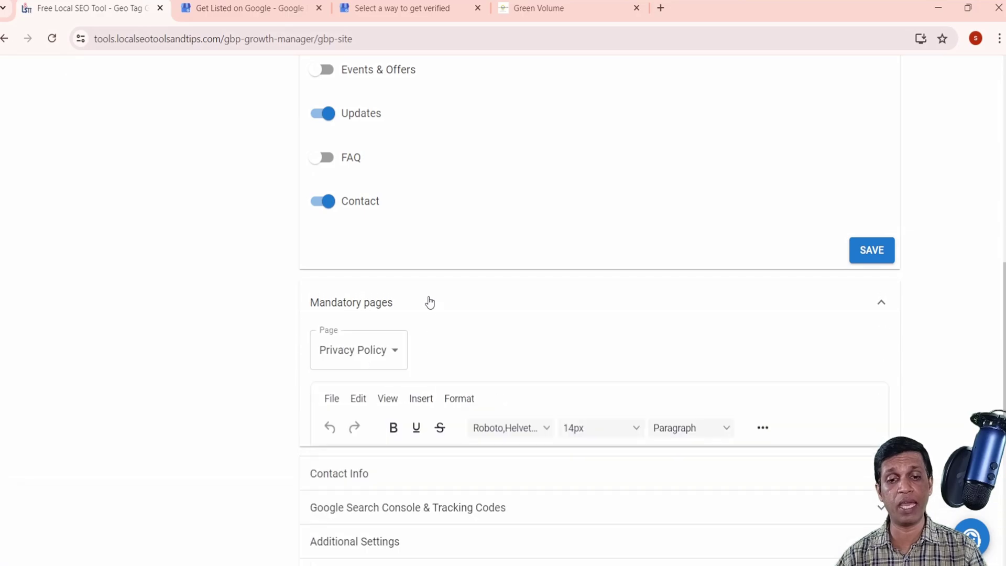
Check the page choices under Mandatory pages, keep Privacy Policy selected, and examine its text editor.
{"action": "left_click", "coordinate": [394, 351]}
{"action": "left_click", "coordinate": [521, 350]}
{"action": "scroll", "coordinate": [522, 351], "scroll_direction": "down", "scroll_amount": 4}
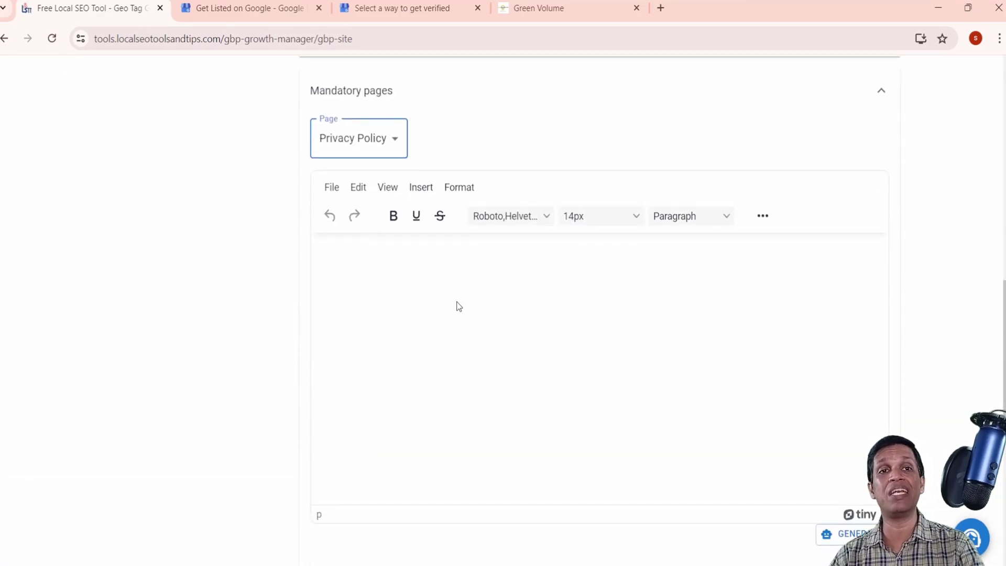
Expand the Contact Info section and examine its WhatsApp, email and social media fields.
{"action": "scroll", "coordinate": [540, 403], "scroll_direction": "down", "scroll_amount": 4}
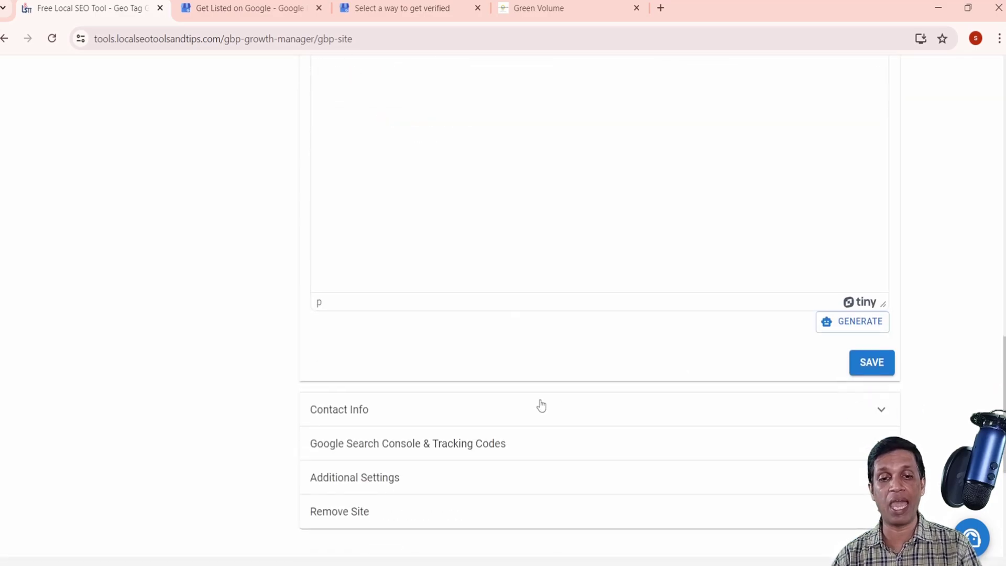
{"action": "left_click", "coordinate": [491, 418]}
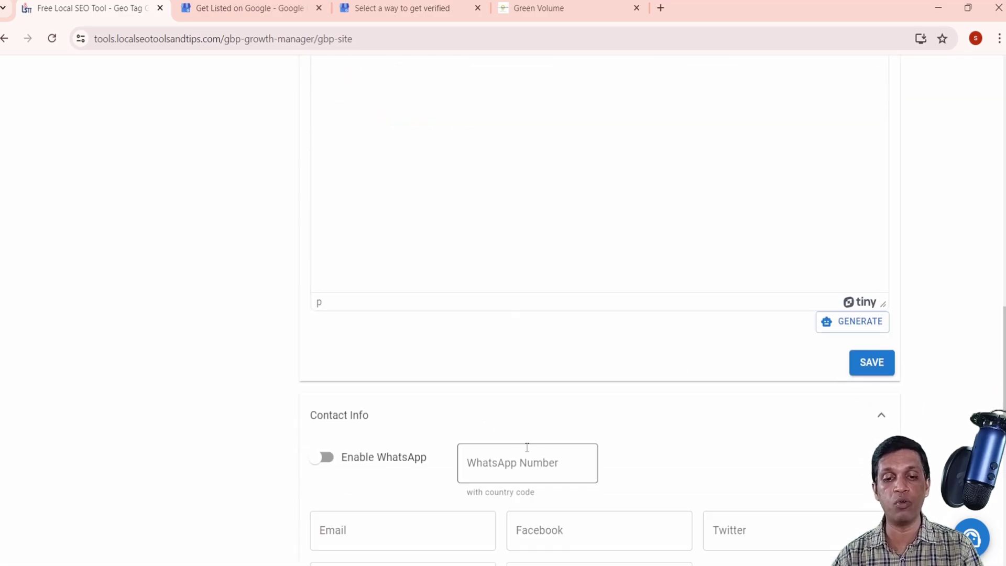
{"action": "scroll", "coordinate": [466, 385], "scroll_direction": "down", "scroll_amount": 3}
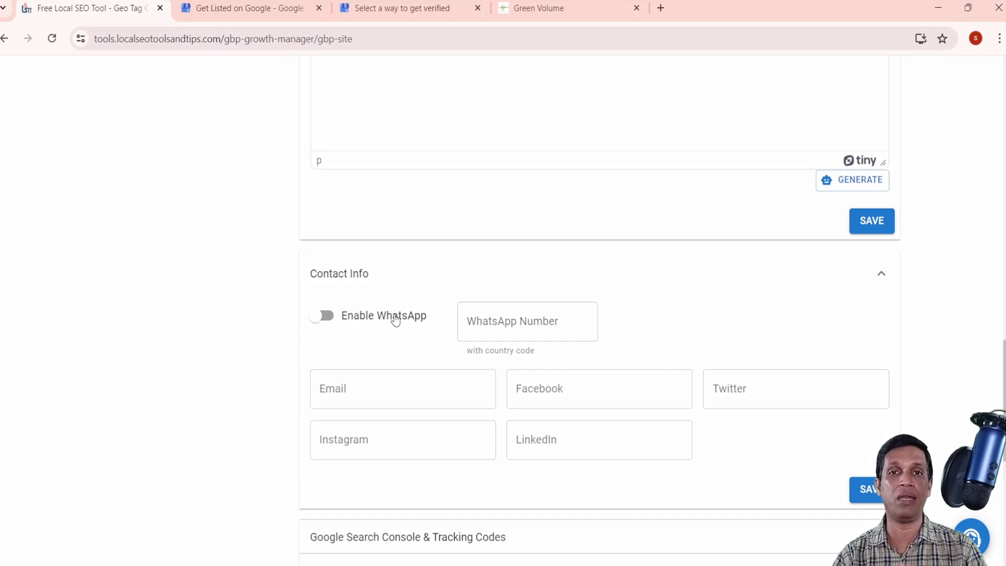
{"action": "left_click", "coordinate": [383, 392]}
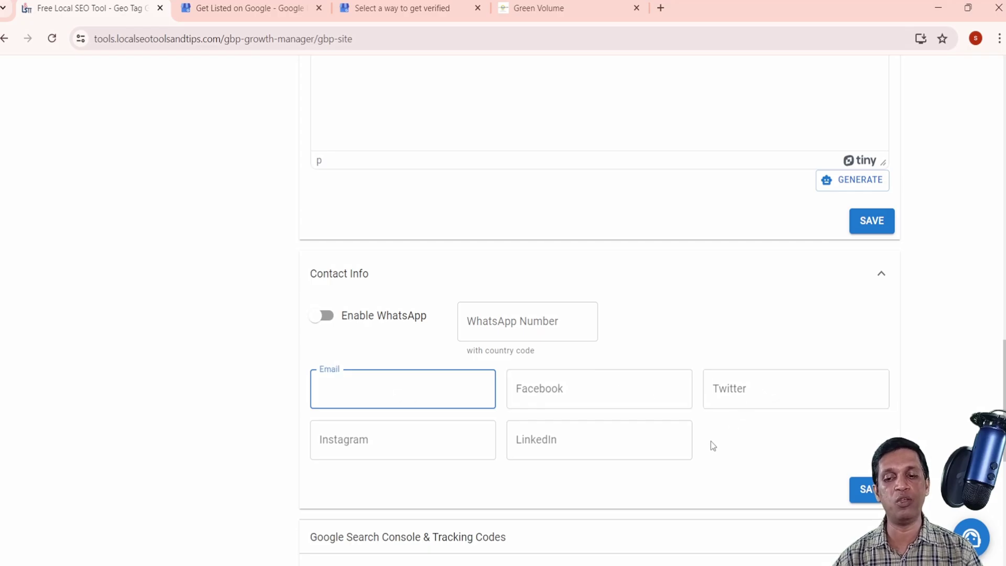
Expand Google Search Console & Tracking Codes and examine the Google Search Console and Header Codes fields.
{"action": "scroll", "coordinate": [744, 440], "scroll_direction": "down", "scroll_amount": 3}
{"action": "left_click", "coordinate": [554, 400]}
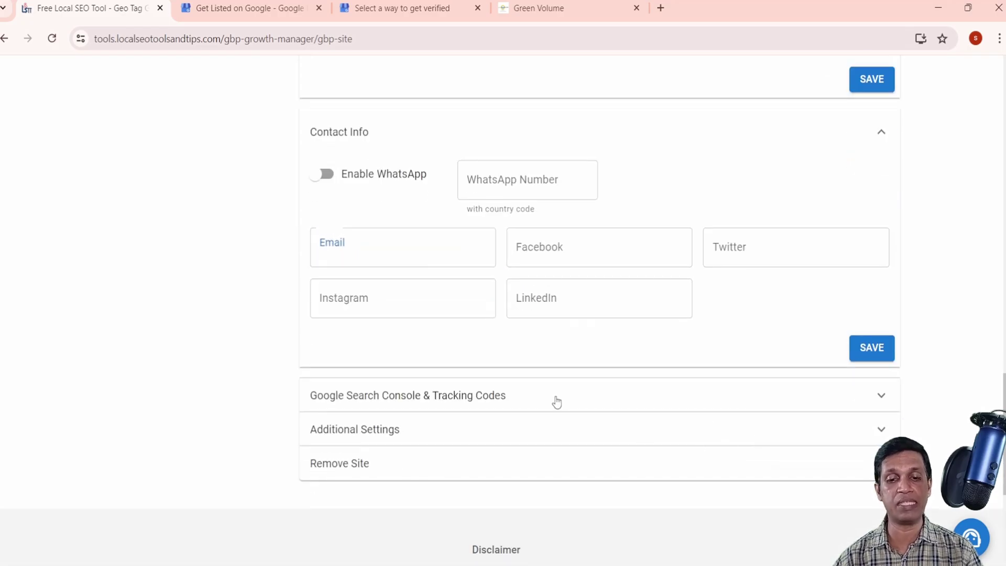
{"action": "scroll", "coordinate": [553, 403], "scroll_direction": "down", "scroll_amount": 3}
{"action": "left_click", "coordinate": [417, 316]}
{"action": "left_click", "coordinate": [417, 315]}
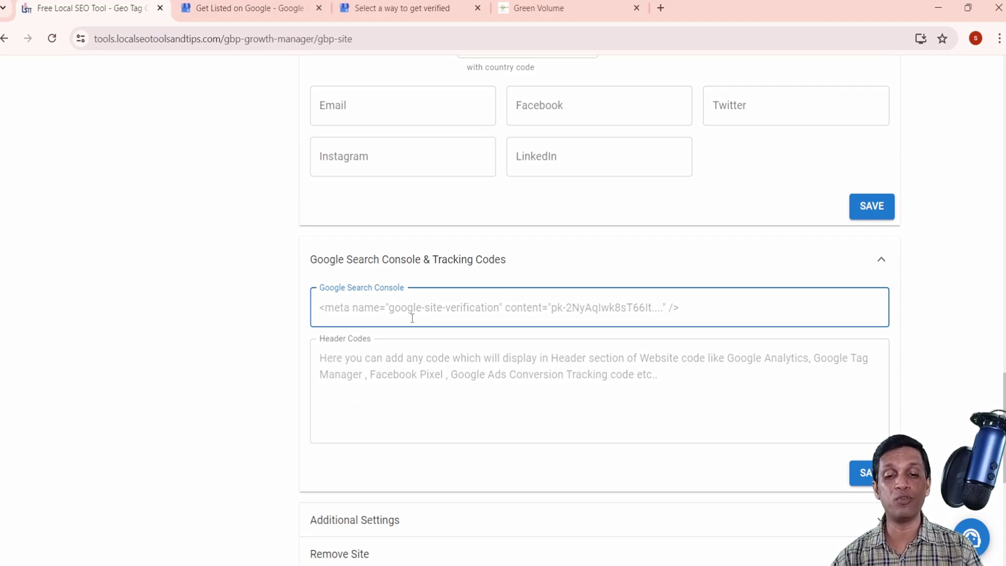
{"action": "left_click", "coordinate": [392, 375]}
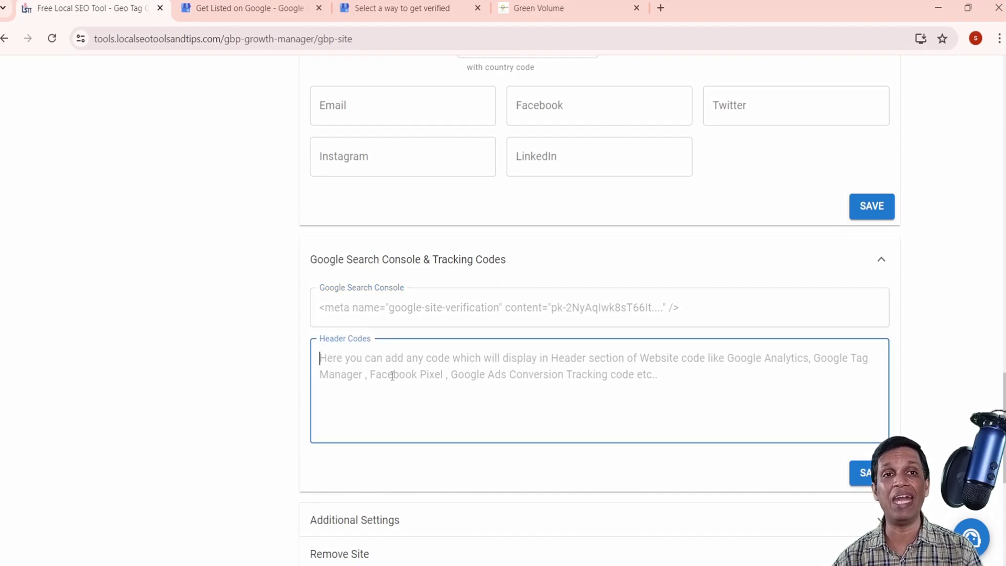
Expand Additional Settings and review its premium, domain, Push Magnet, branch and theme options.
{"action": "scroll", "coordinate": [393, 375], "scroll_direction": "down", "scroll_amount": 4}
{"action": "left_click", "coordinate": [410, 307]}
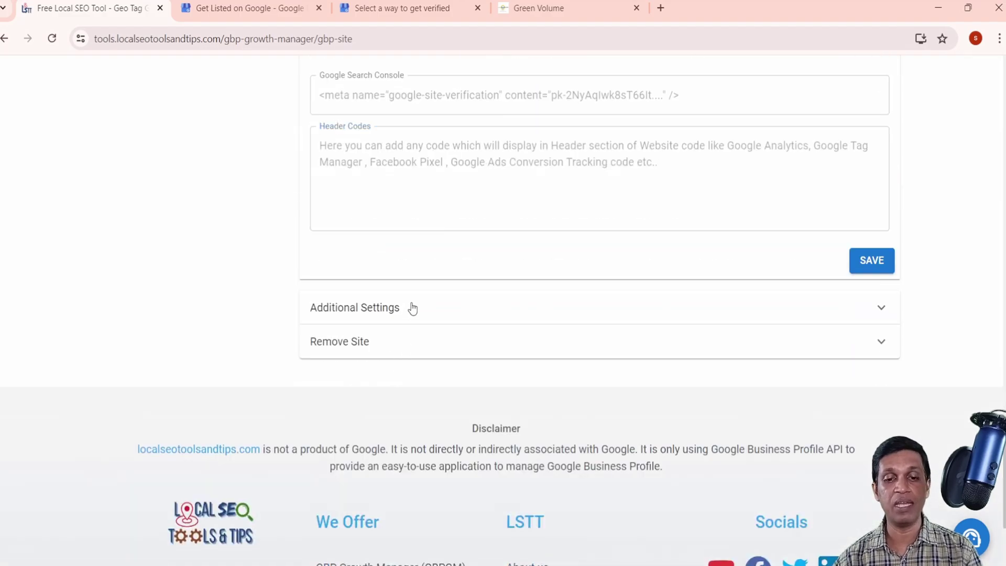
{"action": "scroll", "coordinate": [378, 378], "scroll_direction": "down", "scroll_amount": 3}
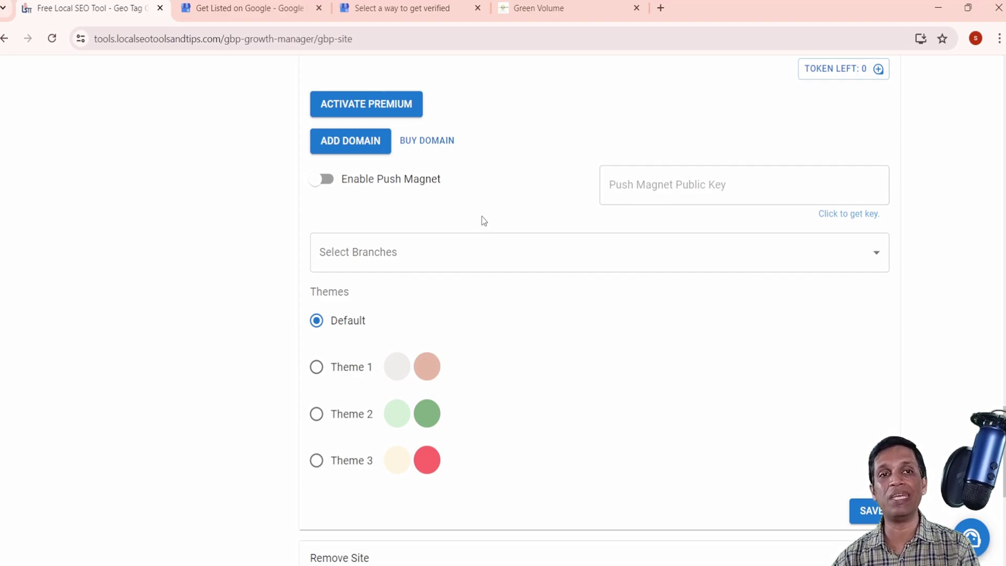
{"action": "scroll", "coordinate": [490, 247], "scroll_direction": "down", "scroll_amount": 4}
{"action": "scroll", "coordinate": [489, 249], "scroll_direction": "up", "scroll_amount": 4}
{"action": "scroll", "coordinate": [491, 251], "scroll_direction": "up", "scroll_amount": 3}
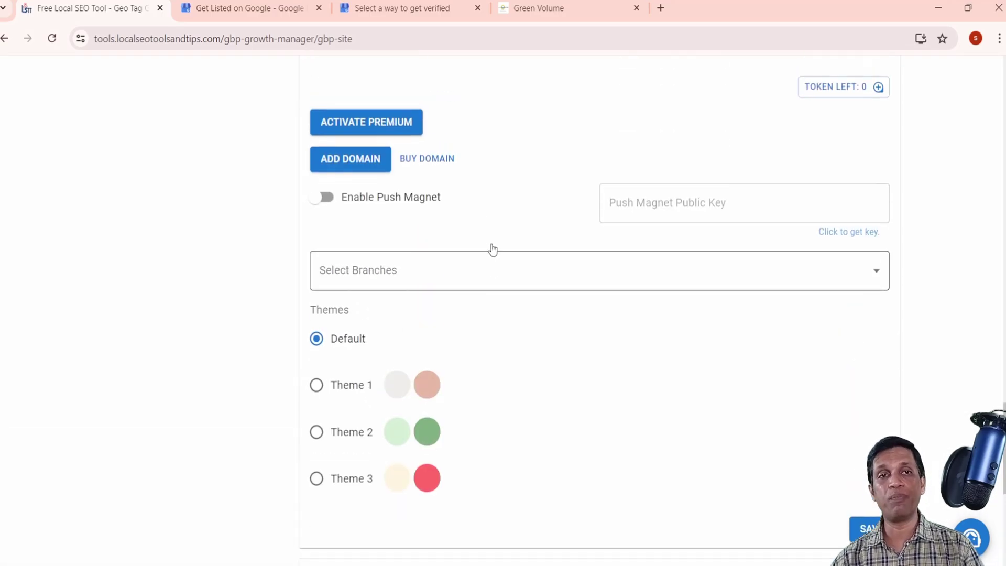